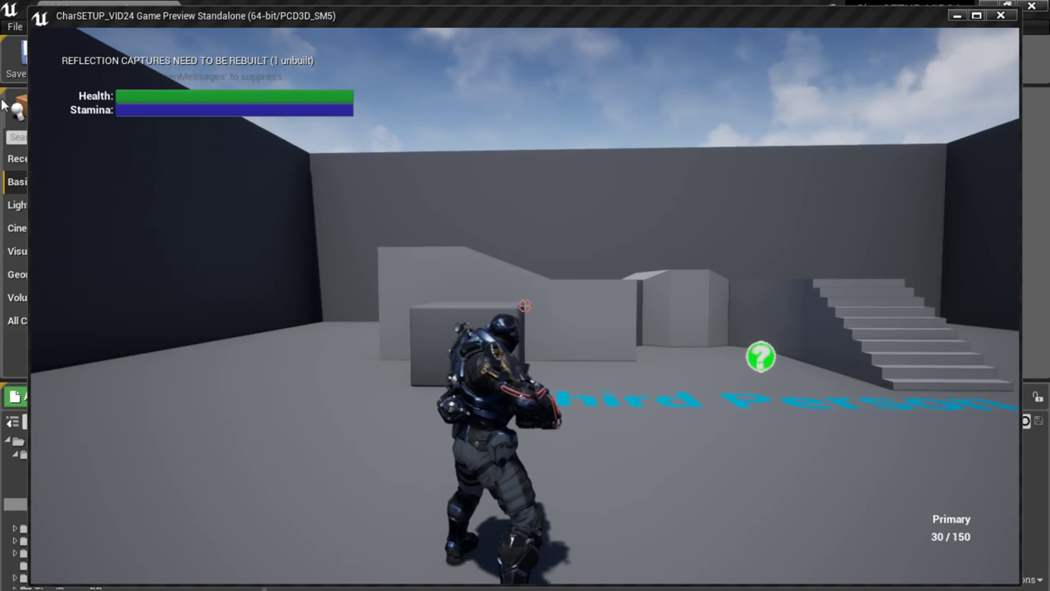
Fire a shot, walk the character toward the boxes, then end the standalone preview.
left_click(139, 101)
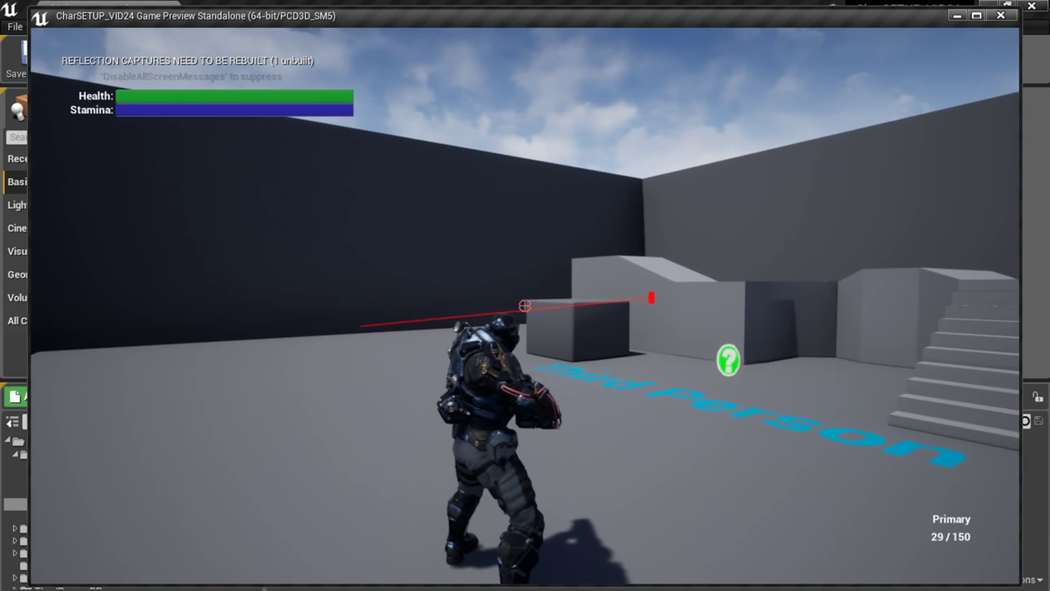
key("w")
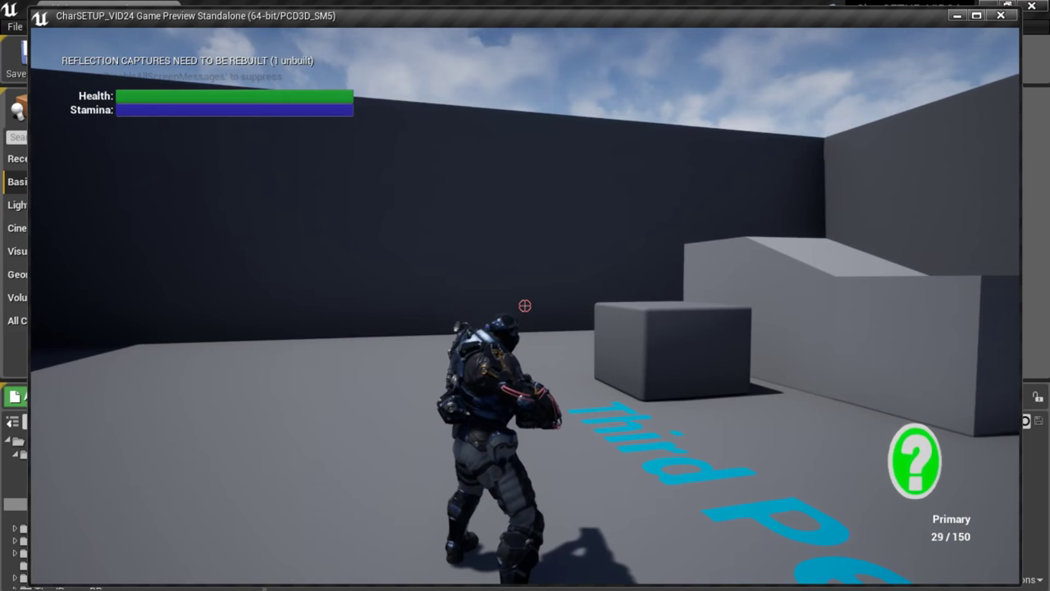
key("w")
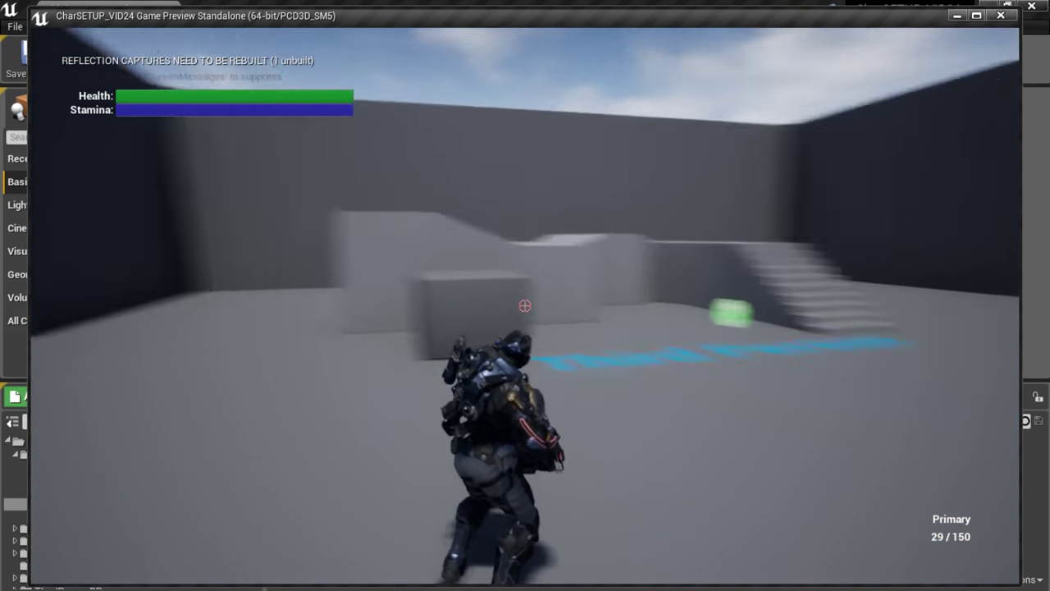
key("Escape")
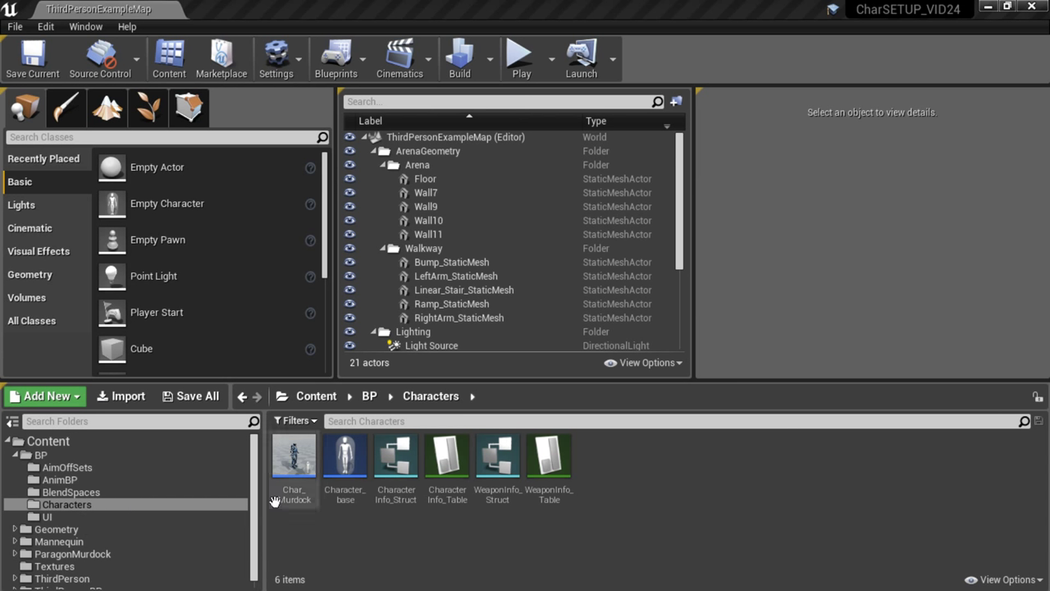
Create a Blueprint Enumeration named WeaponAnims_enum in the Characters folder.
right_click(605, 454)
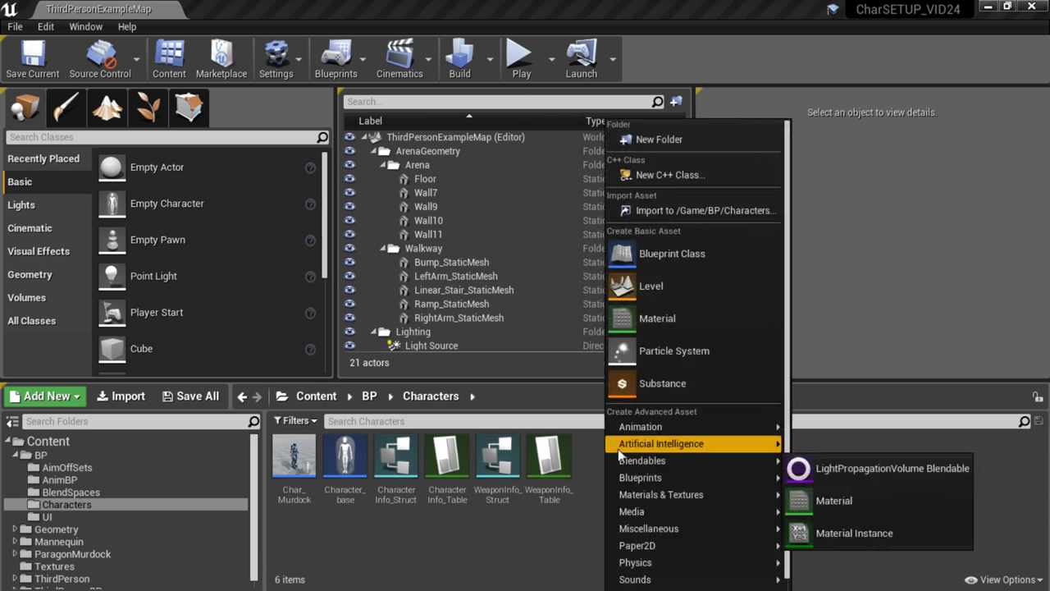
mouse_move(663, 481)
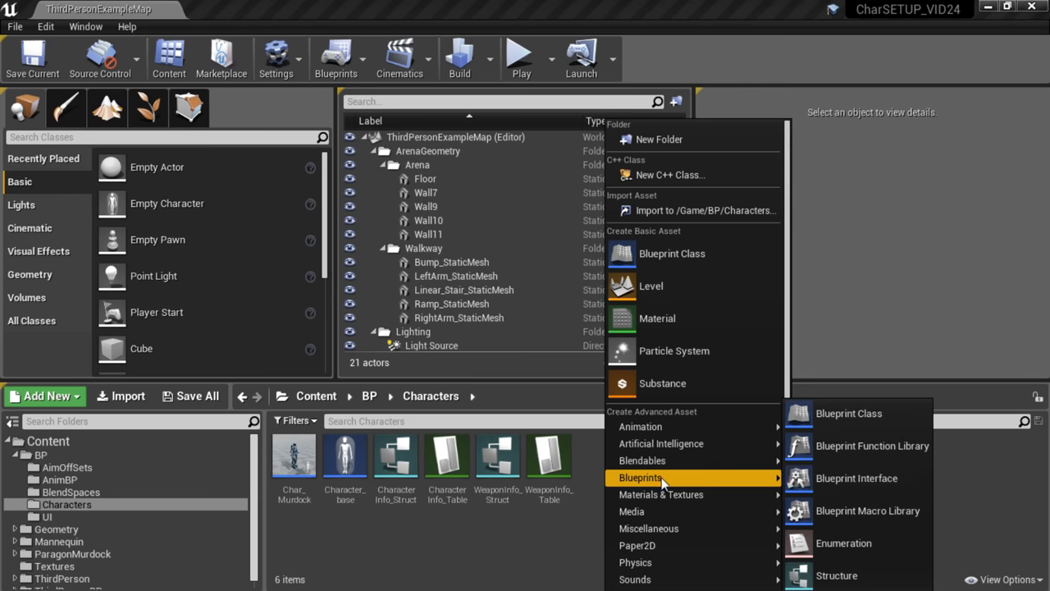
left_click(850, 543)
type("Weapo")
type("nAnims")
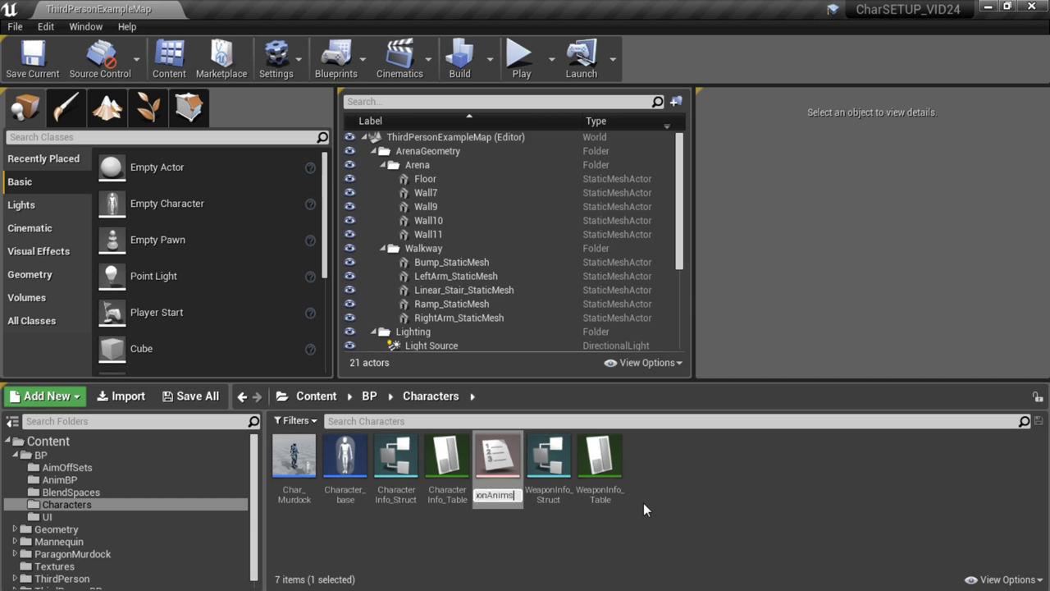
type("_enum")
key("Return")
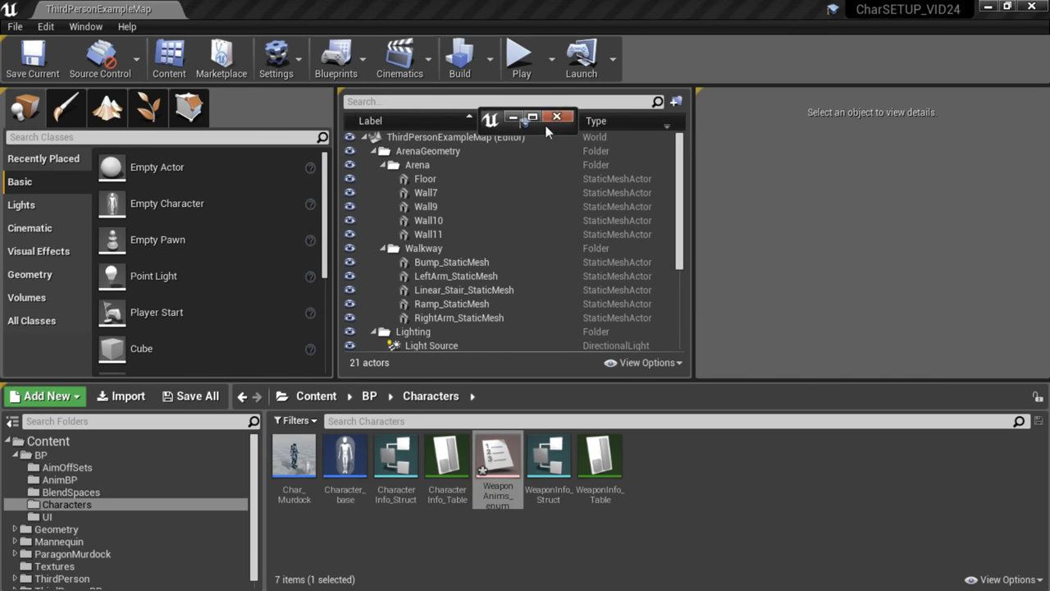
left_click(558, 116)
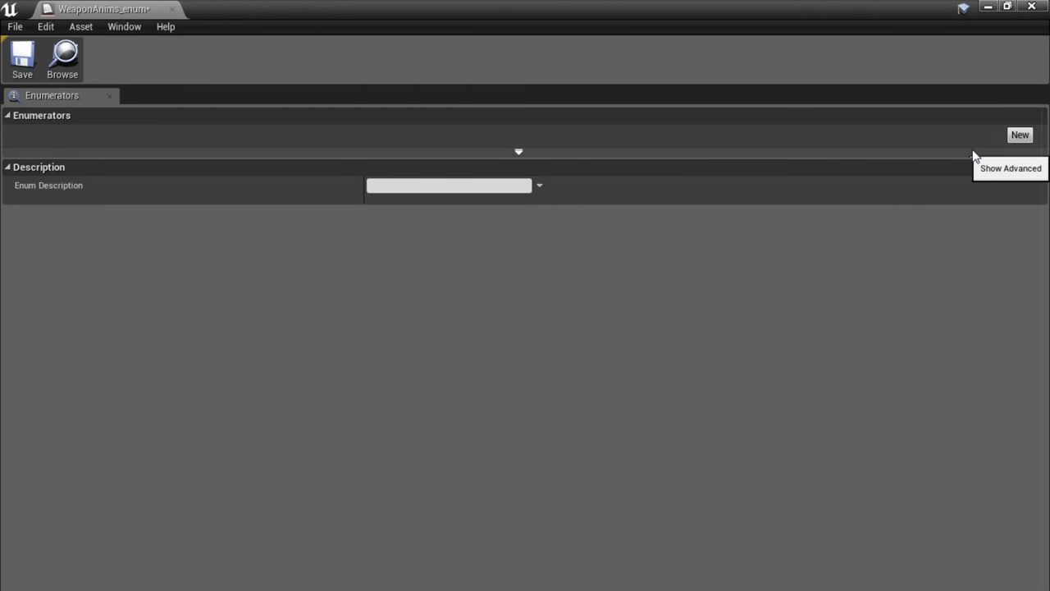
Add two enumerator entries named UnArmed and Pistol.
left_click(1019, 136)
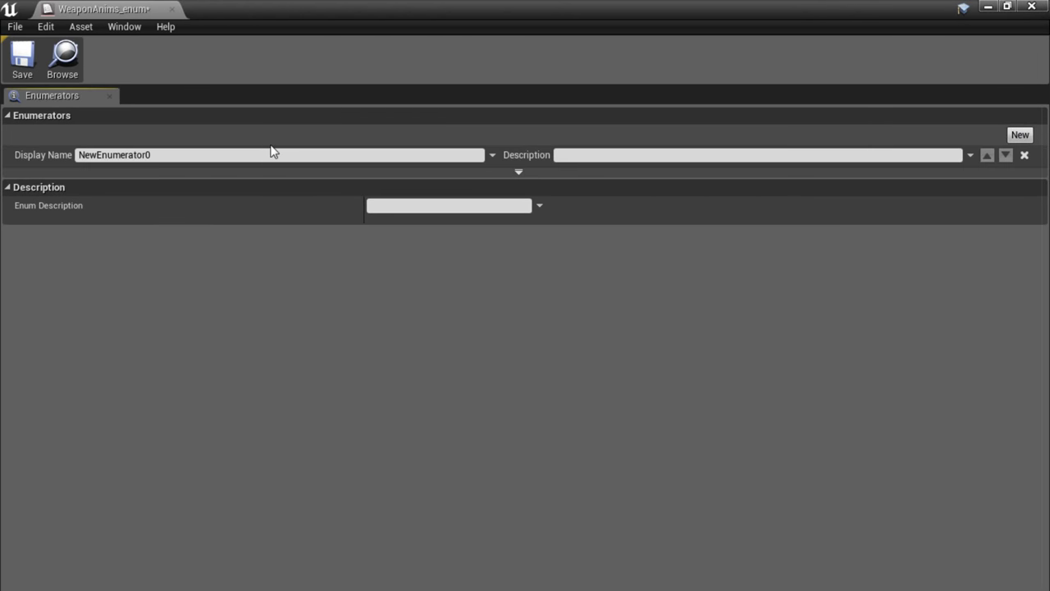
left_click(187, 154)
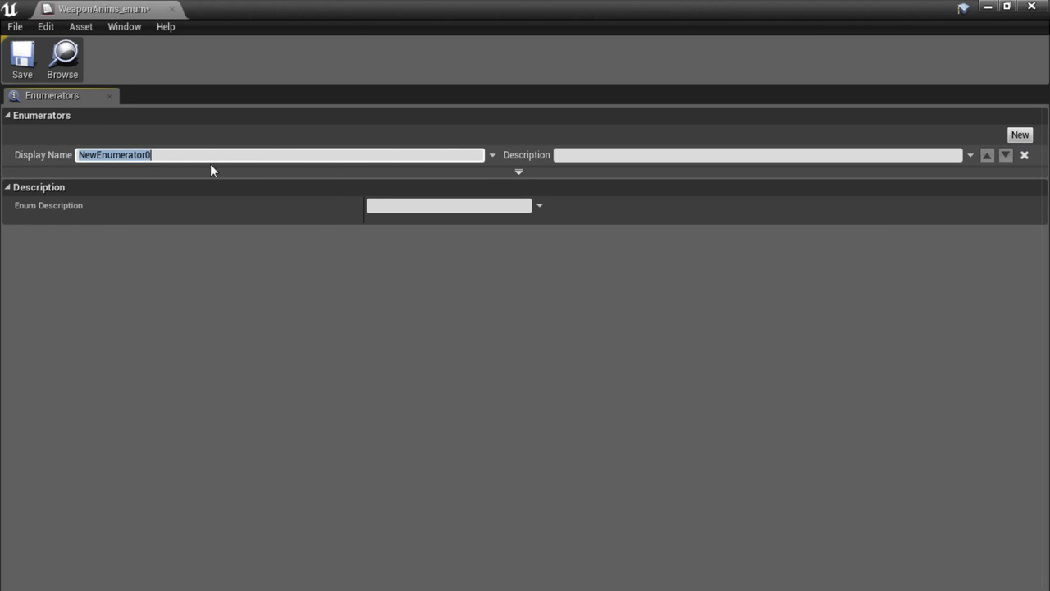
type("UnArmed")
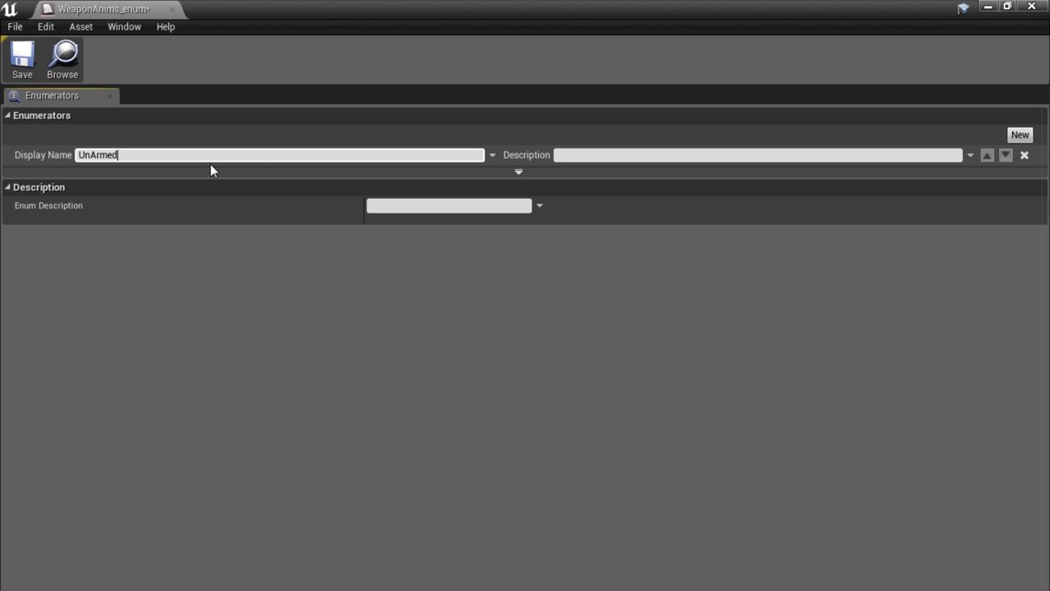
key("Return")
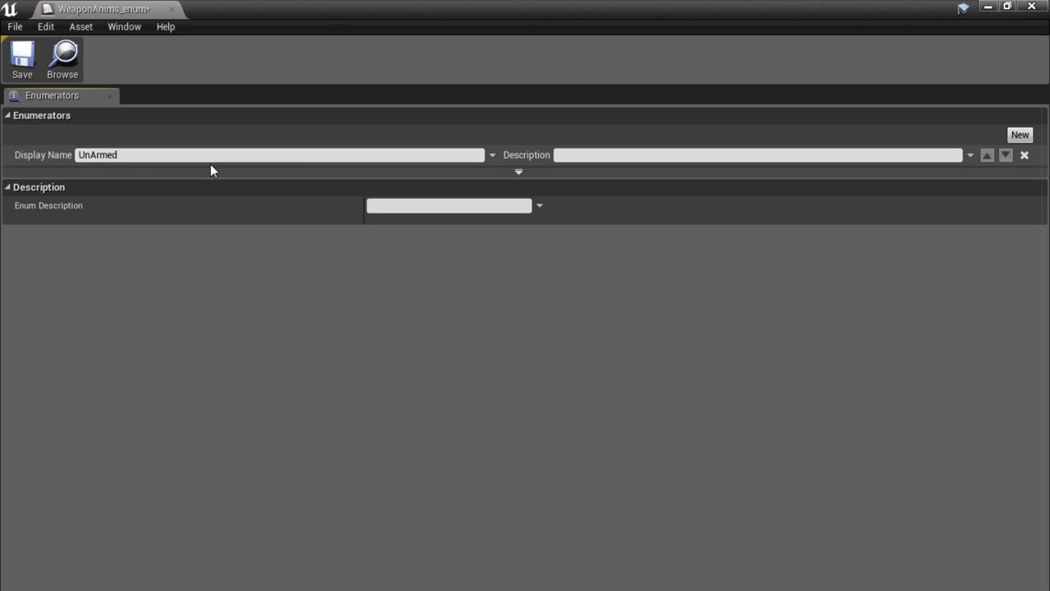
left_click(1018, 136)
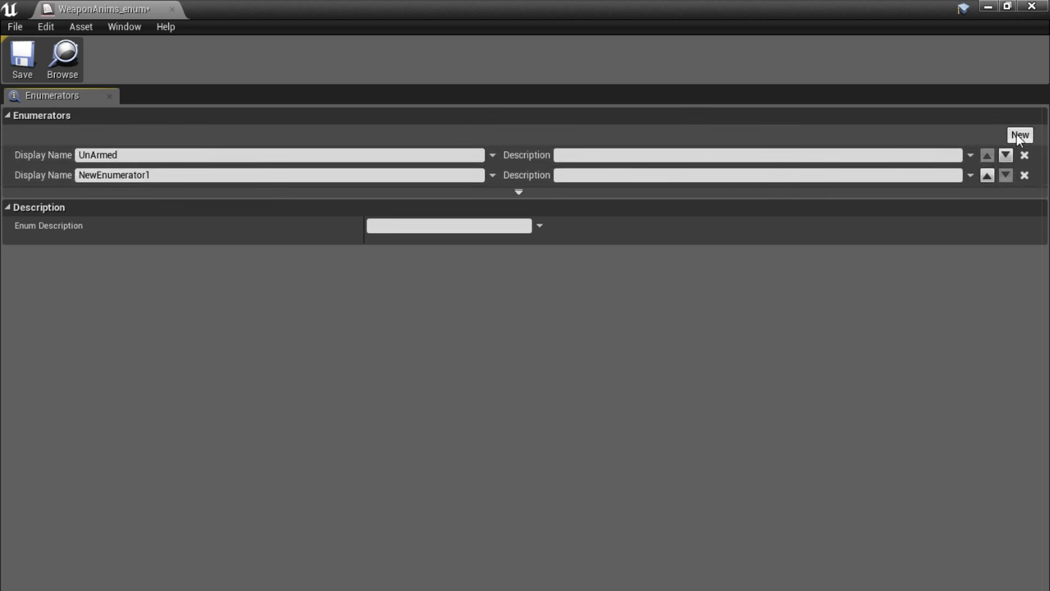
left_click(207, 174)
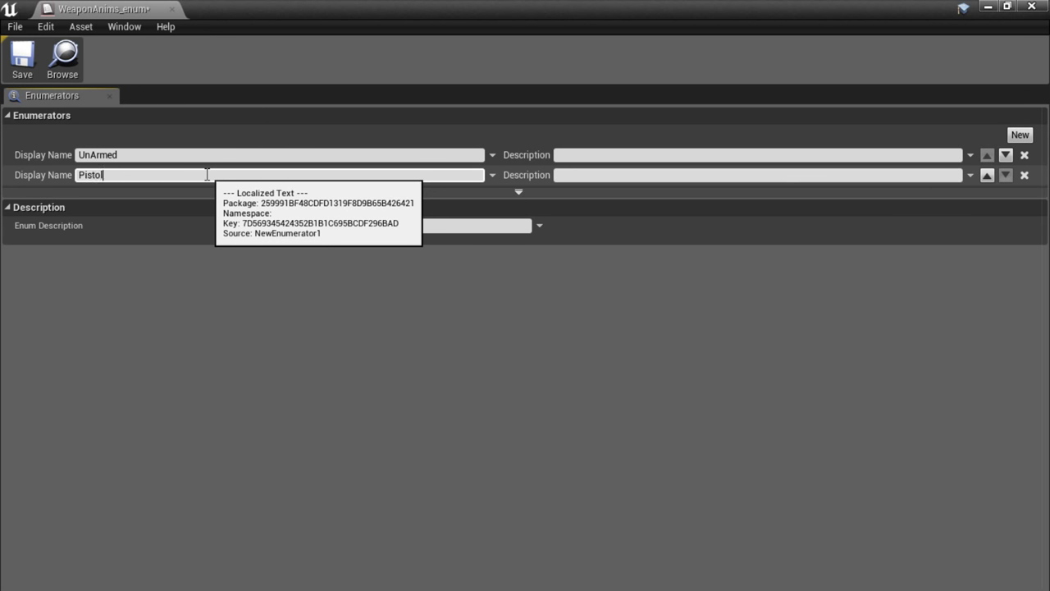
type("Pistol")
key("Return")
Add a third entry named Rifle, then save and close the enum editor.
left_click(1019, 136)
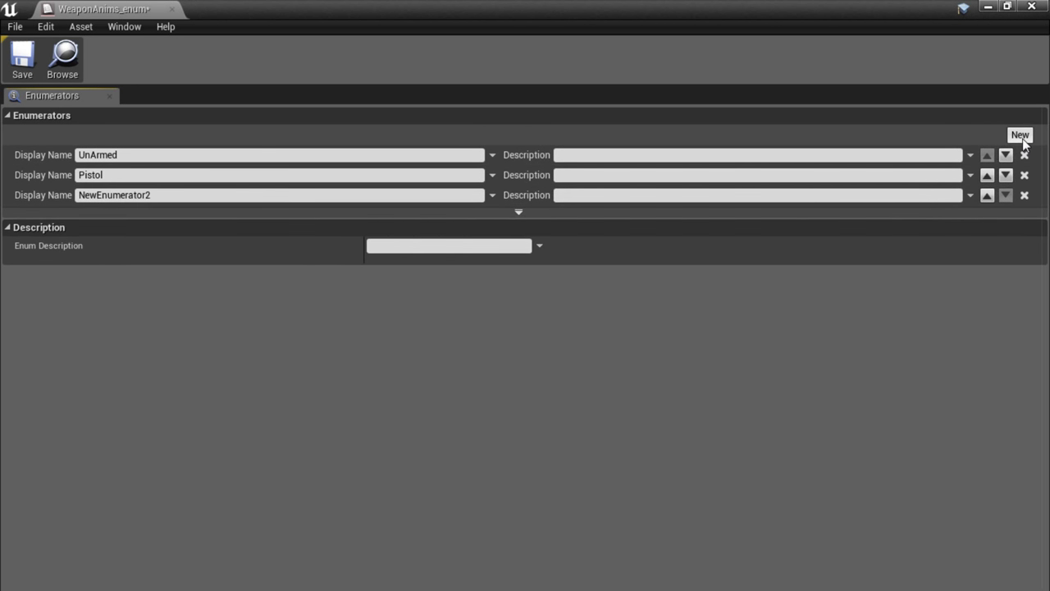
left_click(403, 195)
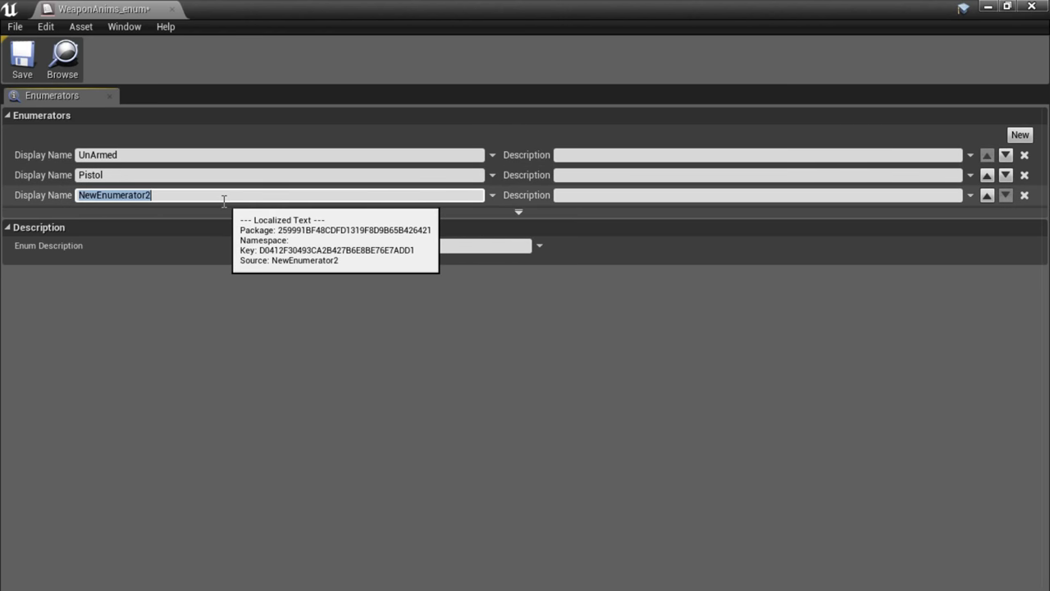
type("Rifle")
key("Return")
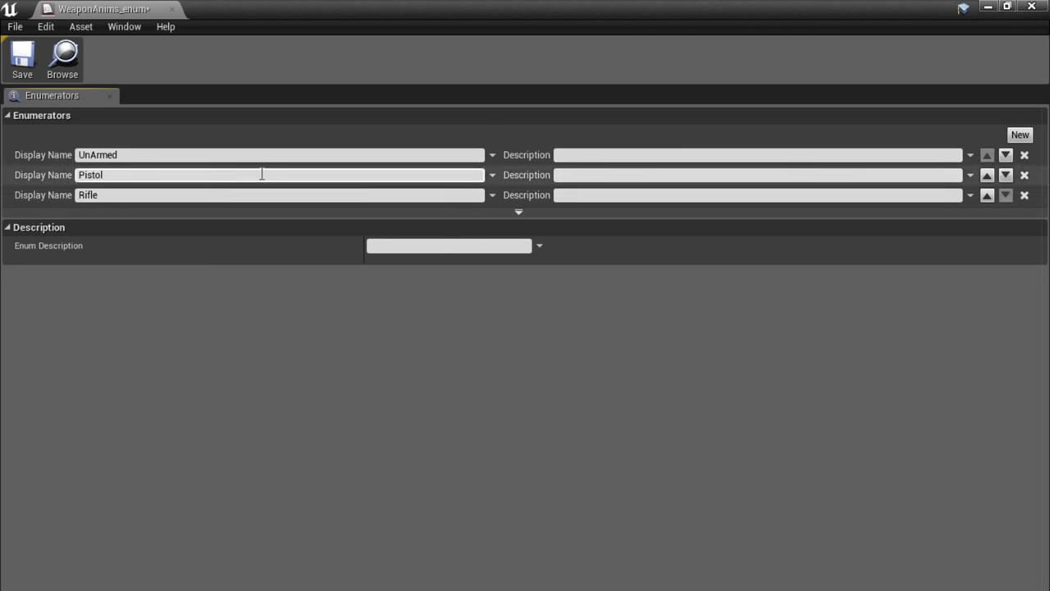
left_click(23, 59)
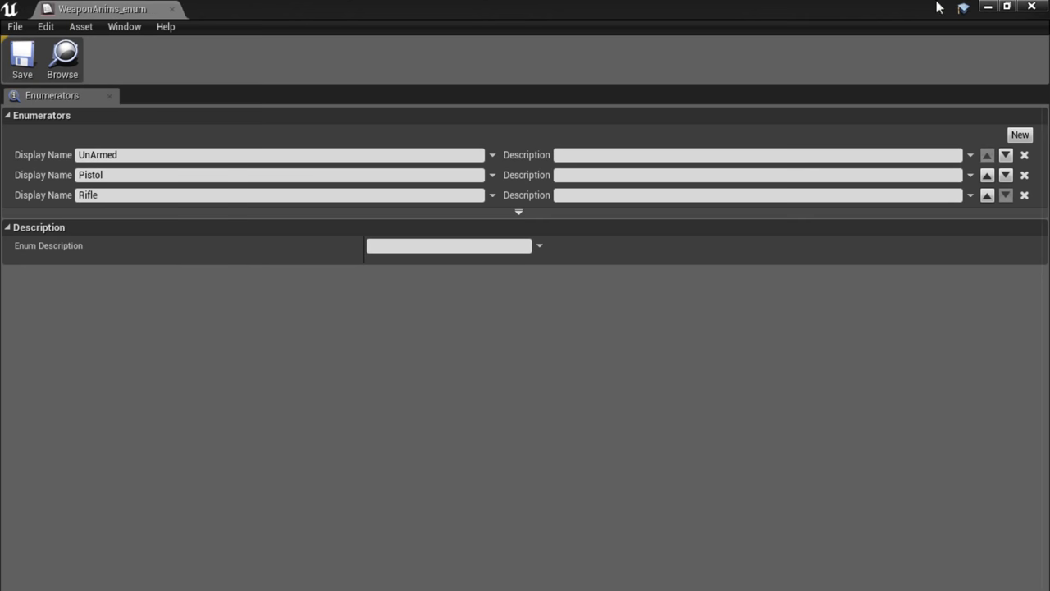
left_click(1035, 7)
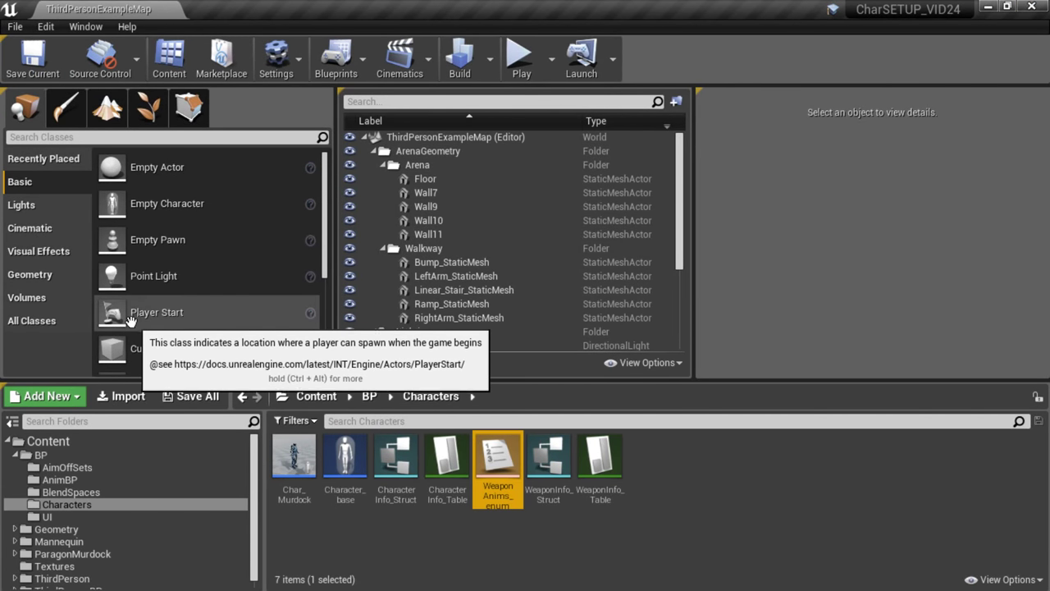
Open Character_base and add a new variable named AnimSet.
double_click(345, 457)
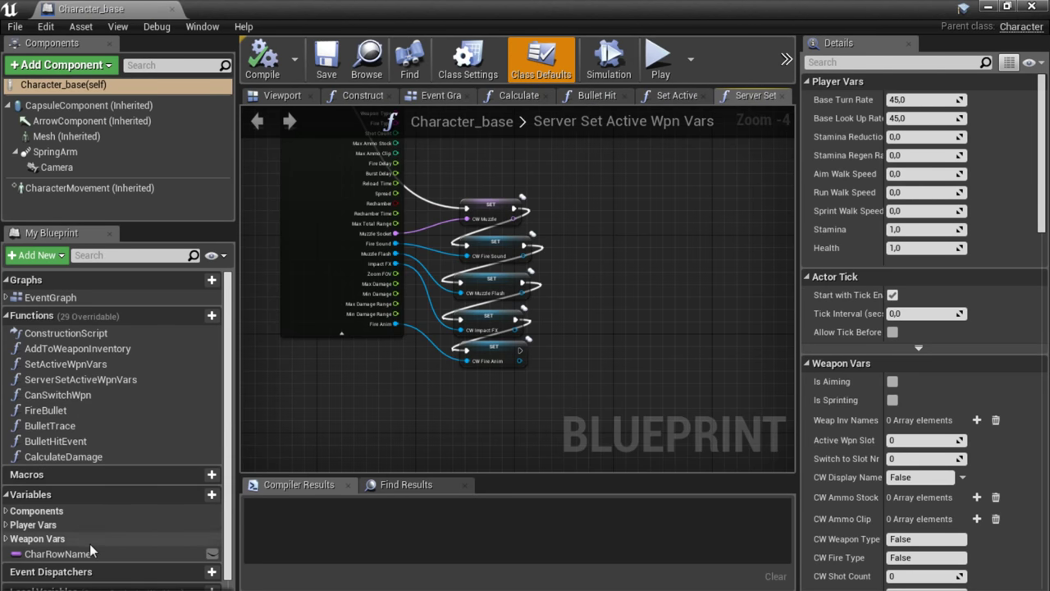
left_click(194, 494)
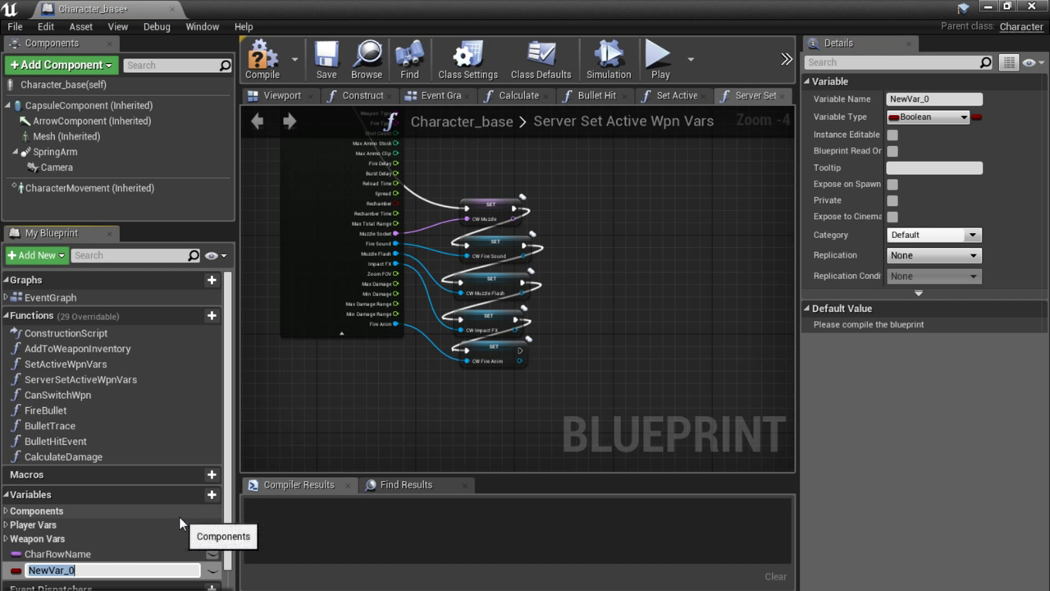
type("AnimSet")
key("Return")
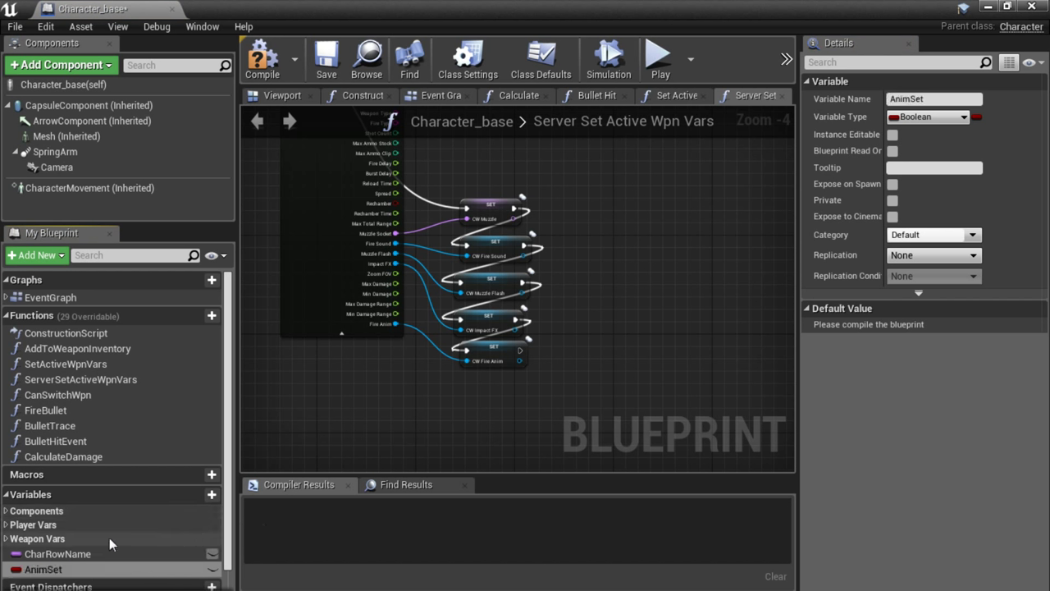
Make AnimSet a Weapon Anims Enum variable in the PlayerVars category.
left_click(898, 119)
type("weaponanim")
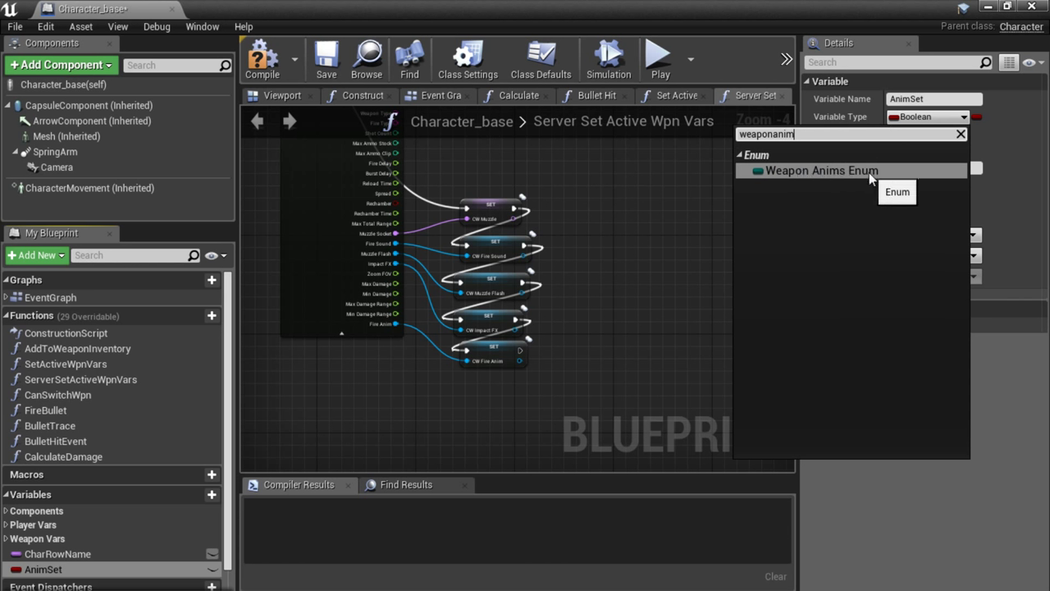
left_click(819, 172)
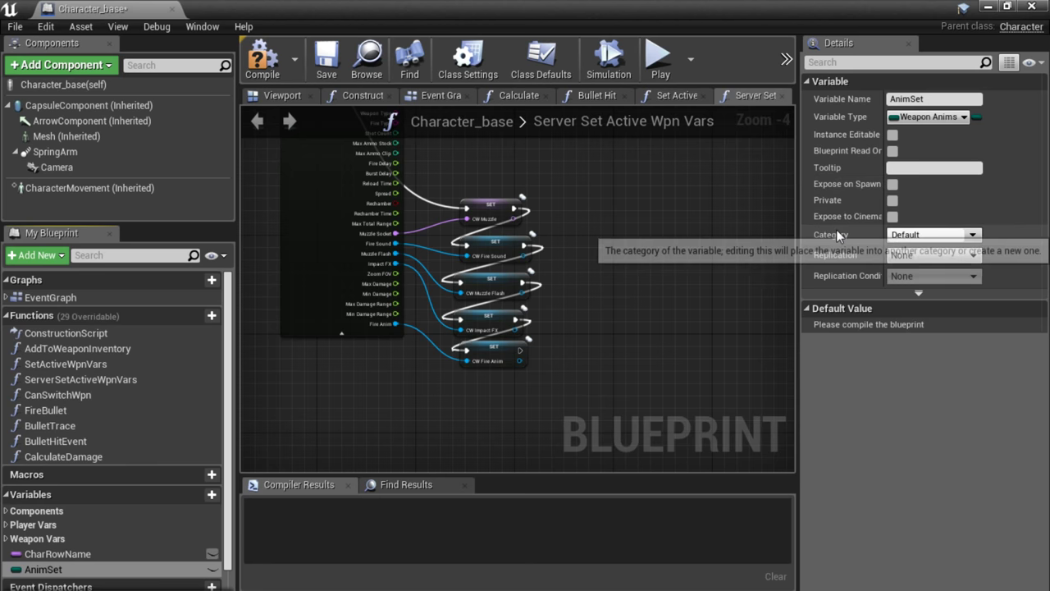
left_click(927, 234)
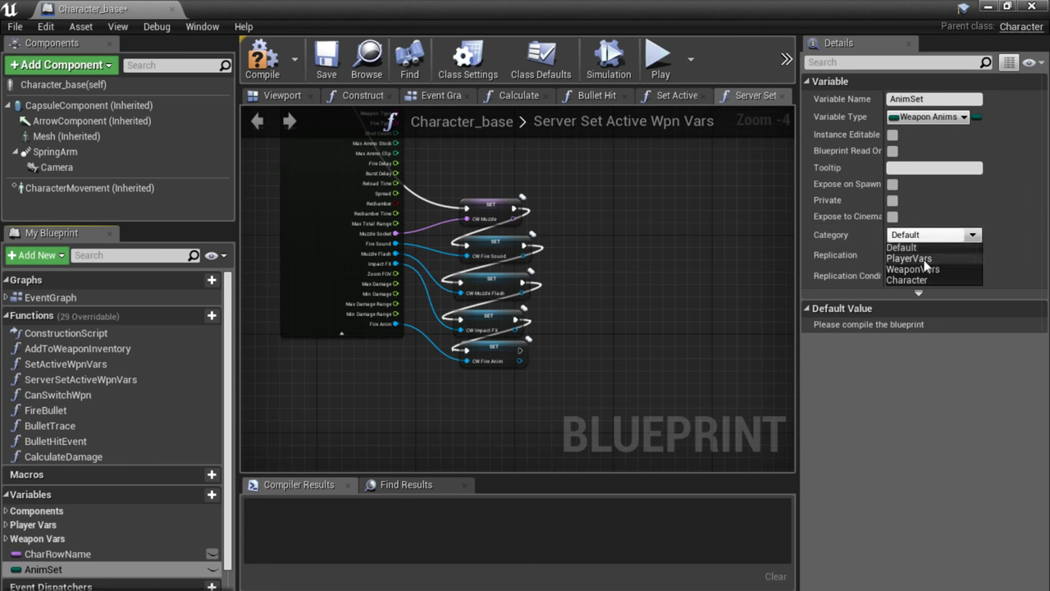
left_click(909, 258)
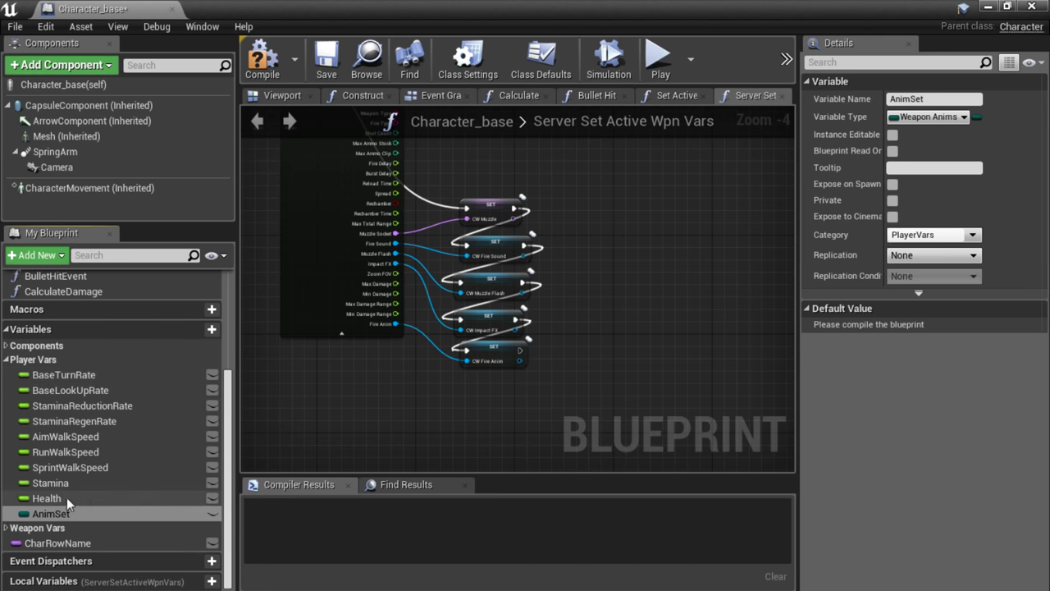
Compile, set AnimSet's default to Rifle, then recompile, save and close Character_base.
key("F7")
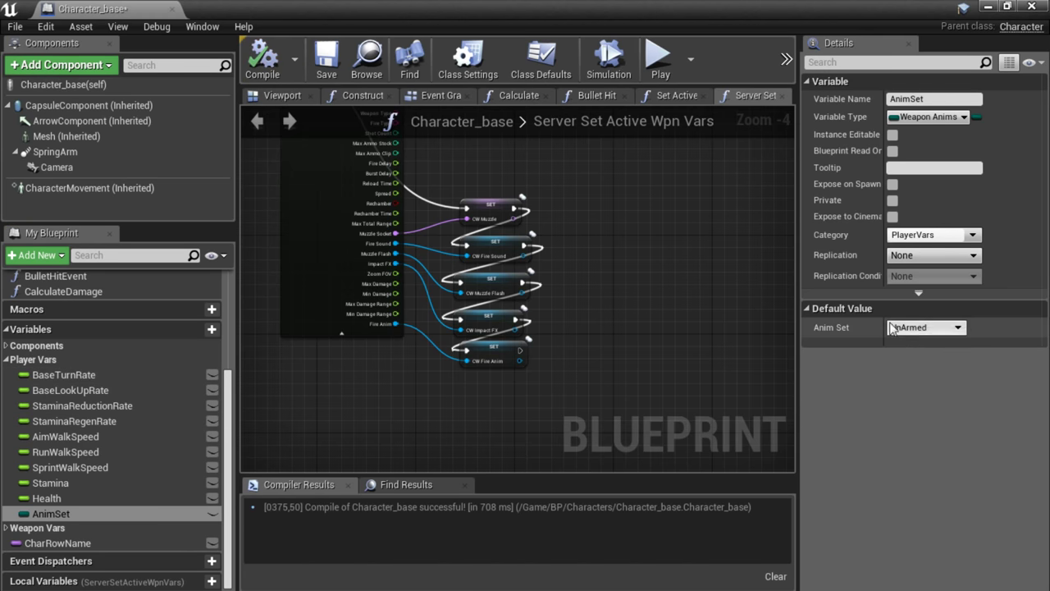
left_click(910, 361)
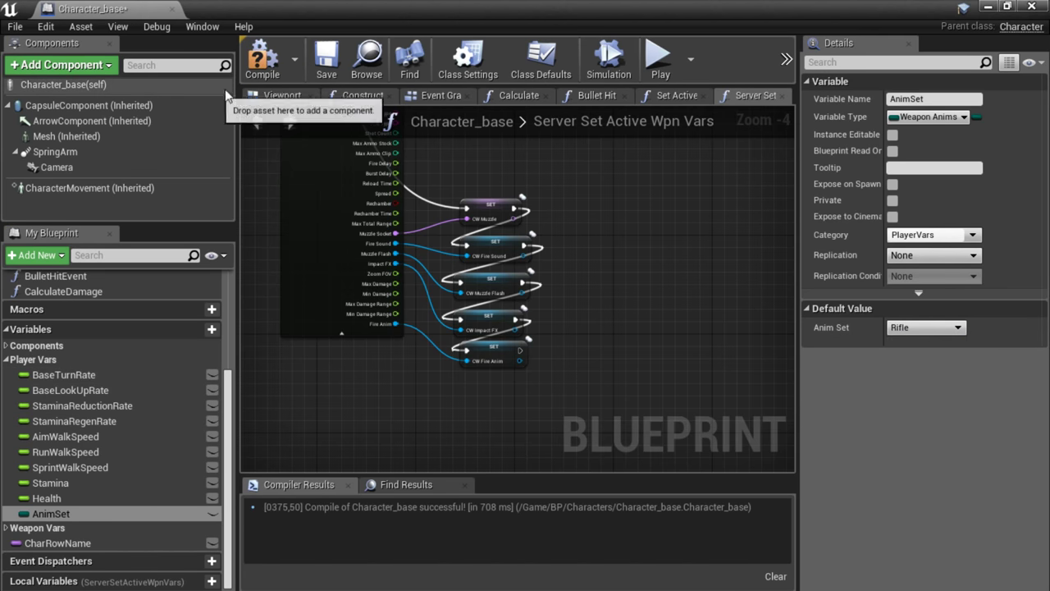
left_click(273, 64)
left_click(314, 71)
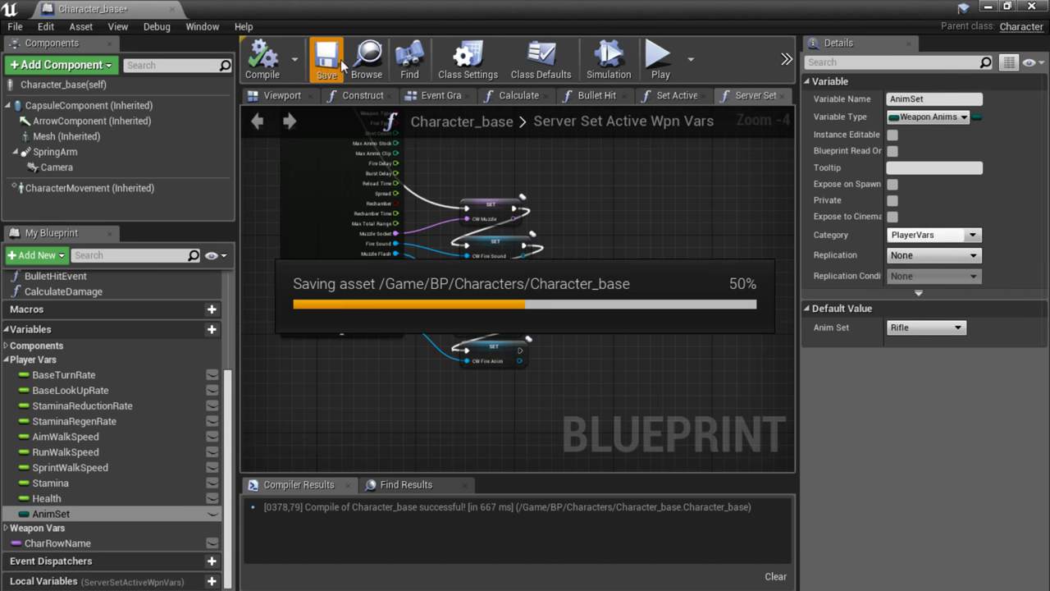
left_click(1031, 6)
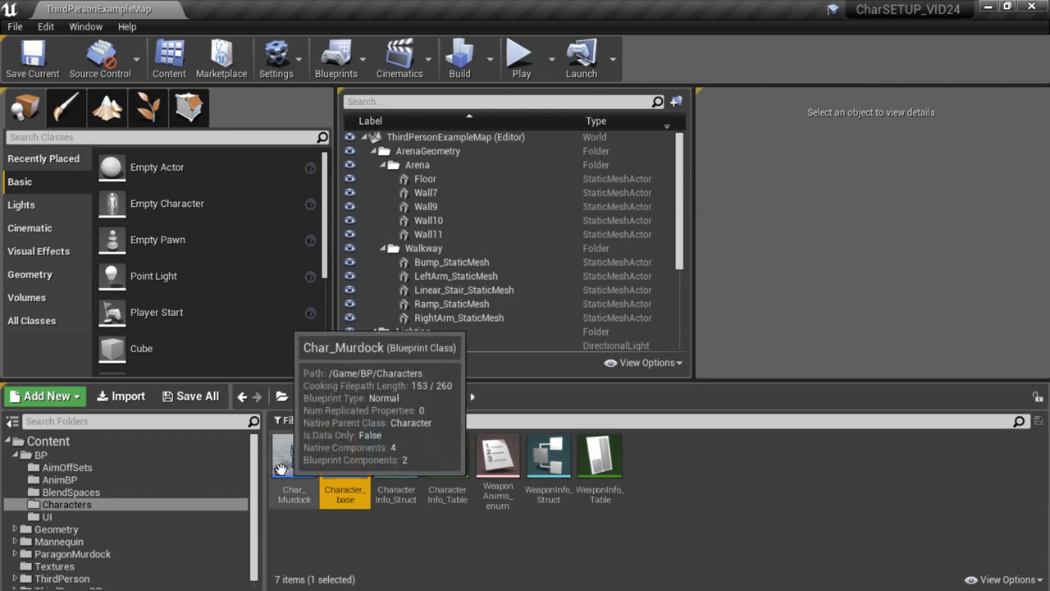
Duplicate Murdock_AO in the AimOffSets folder and rename the copy Murdock_Pistol_AO.
left_click(76, 468)
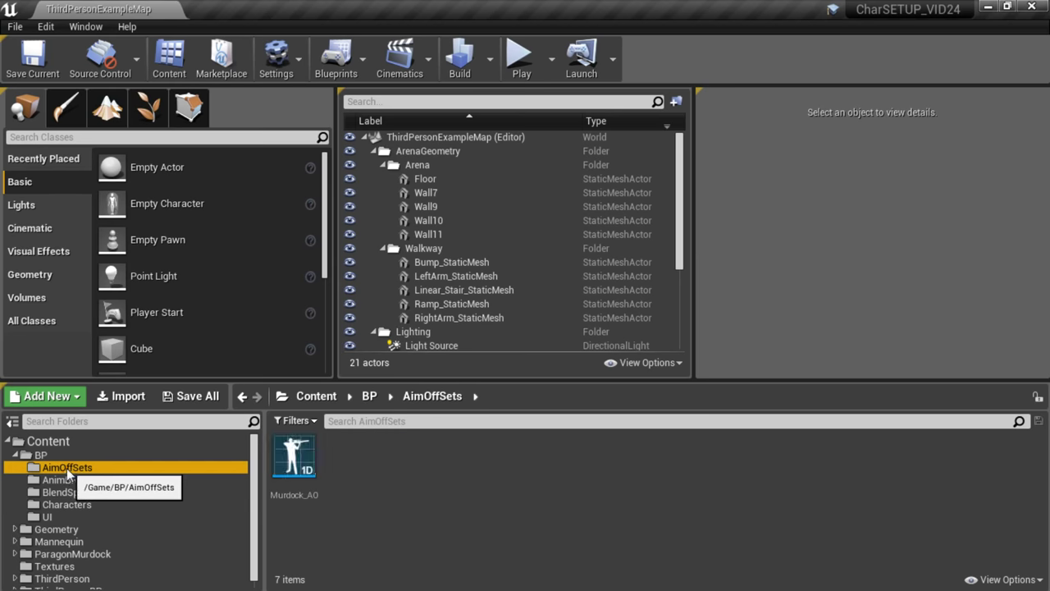
left_click(295, 464)
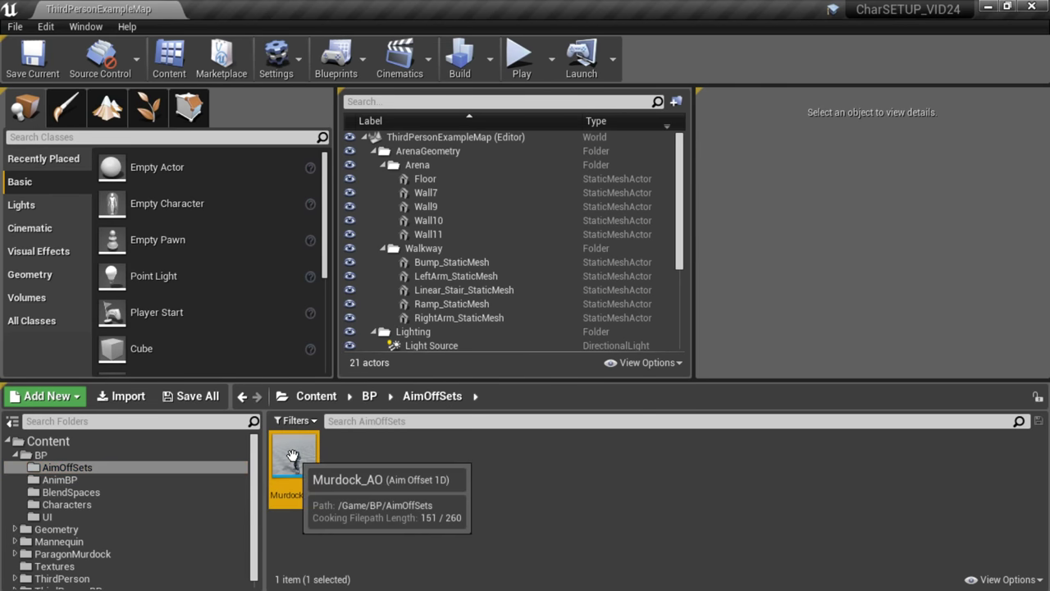
key("ctrl+w")
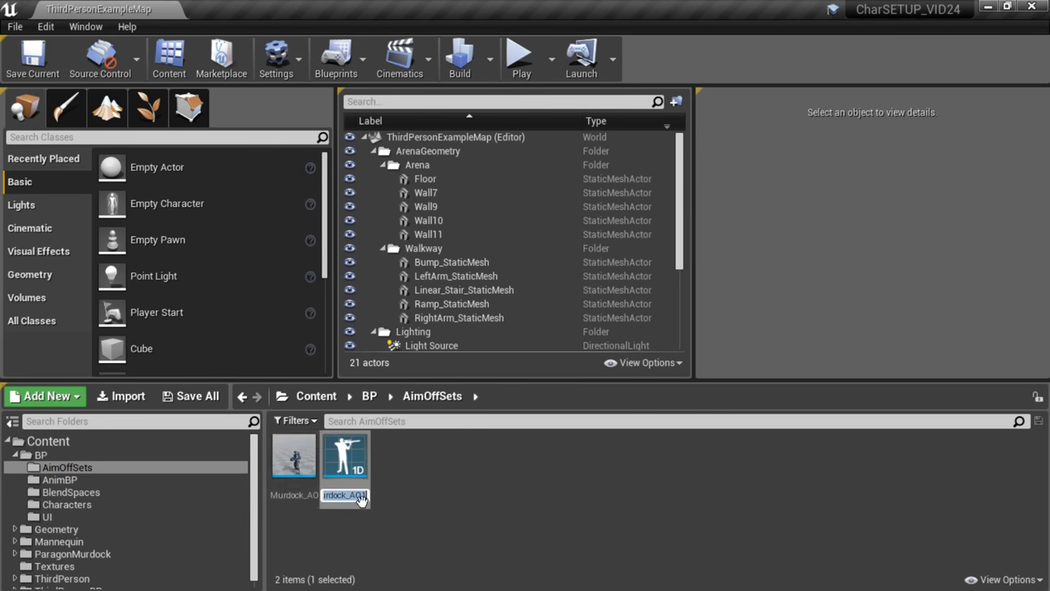
key("End")
key("BackSpace")
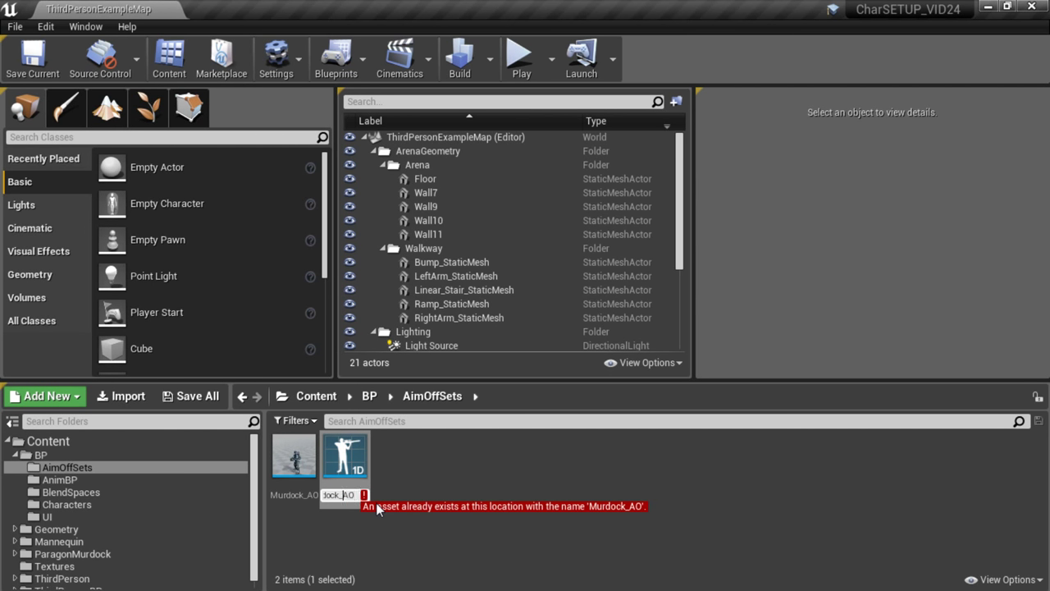
type("_Pistol")
key("Return")
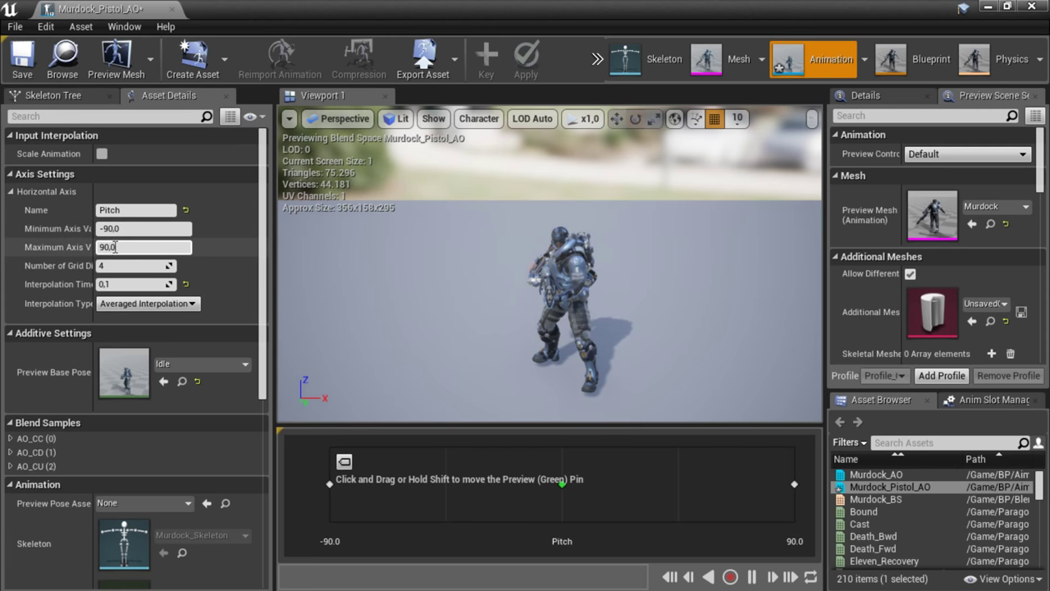
Filter assets by 'ao_' and drop SpreadShot_AO_CC, _CD and _CU onto the matching samples.
left_click(903, 442)
type("ao")
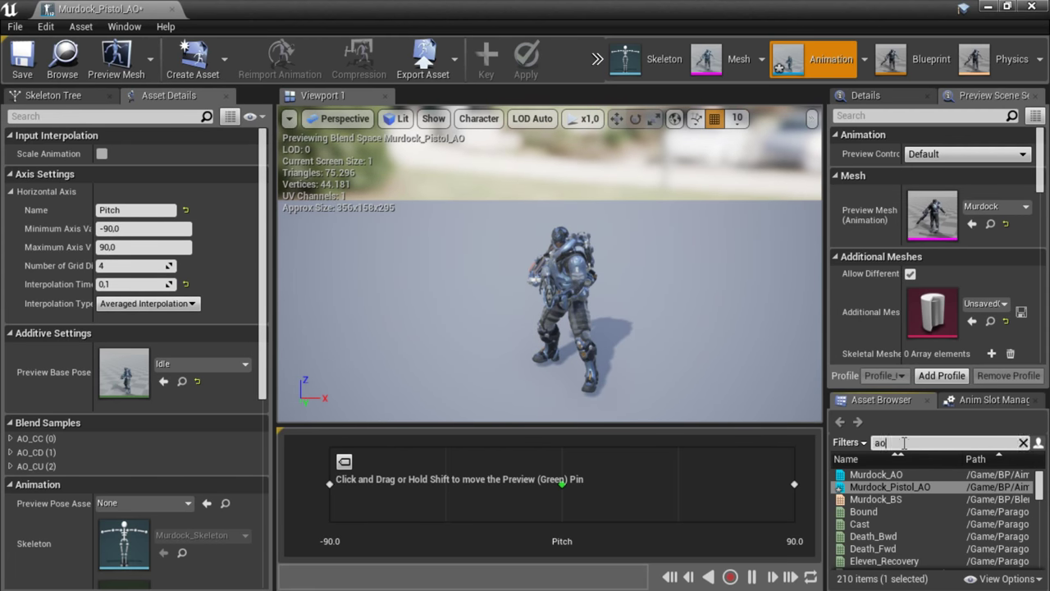
type("-")
type("_")
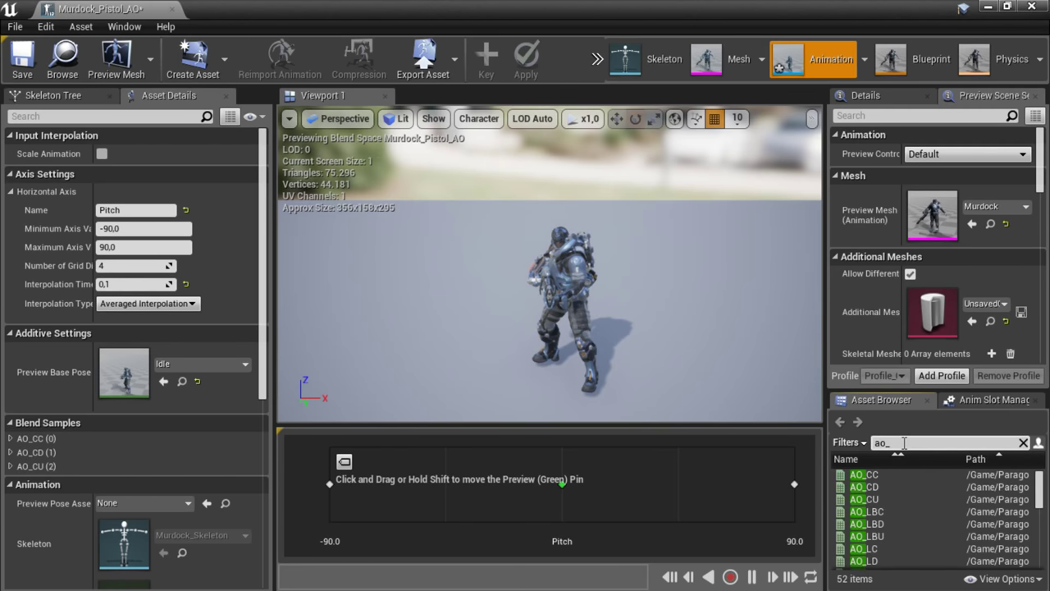
left_click_drag(1038, 491, 1034, 524)
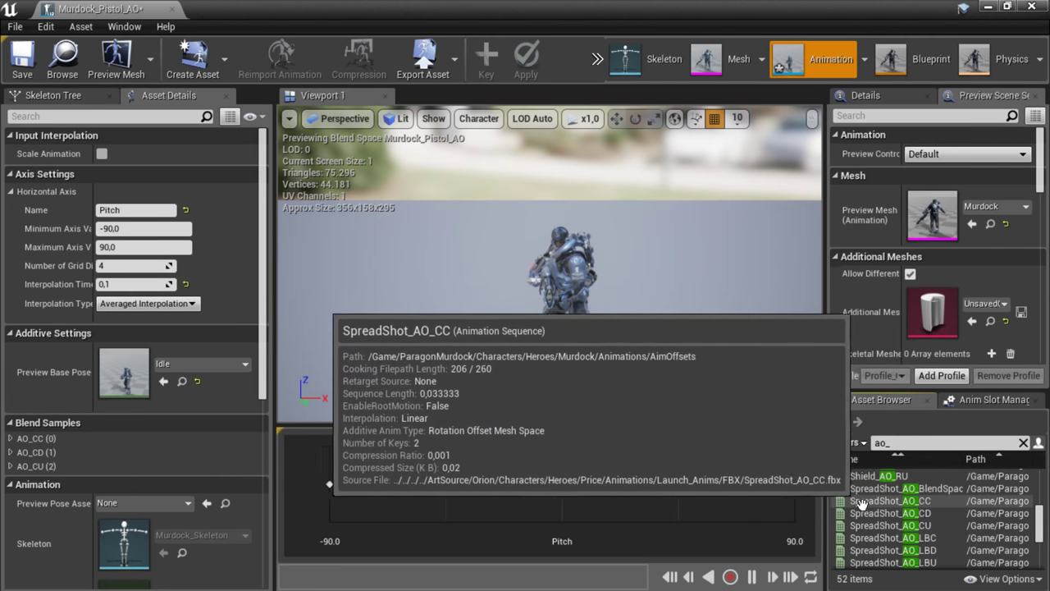
left_click_drag(878, 502, 563, 497)
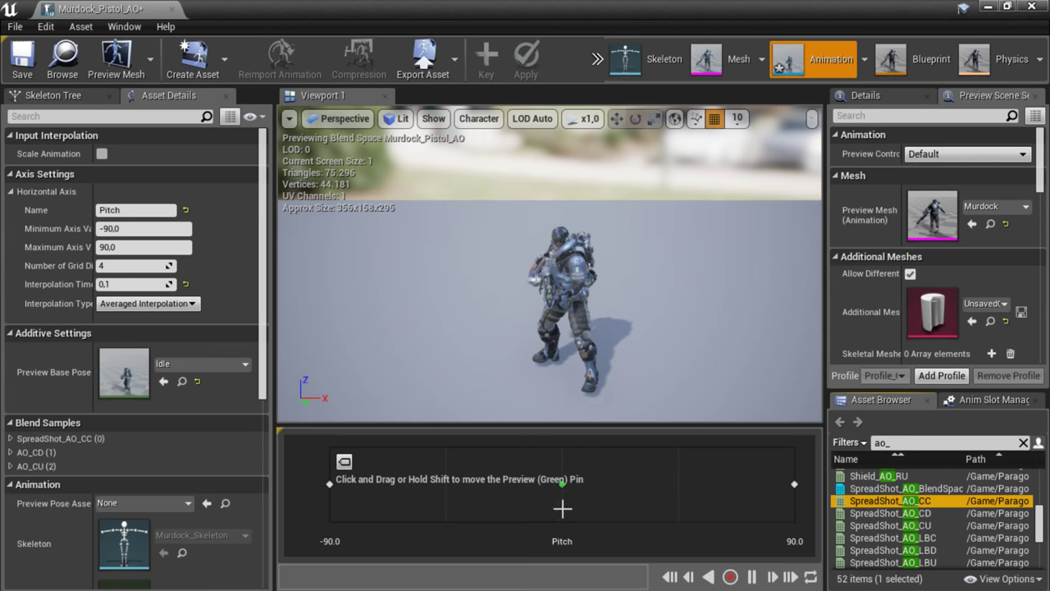
left_click_drag(890, 512, 331, 490)
left_click(917, 525)
left_click_drag(916, 525, 781, 481)
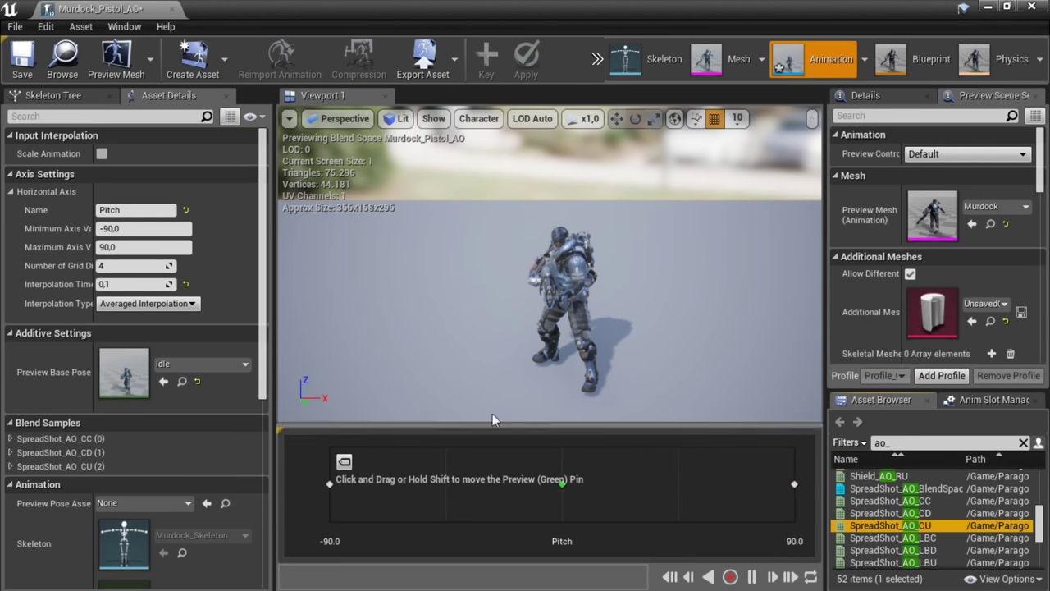
Set the aim offset's preview base pose to ShotGun_Loop.
left_click(162, 364)
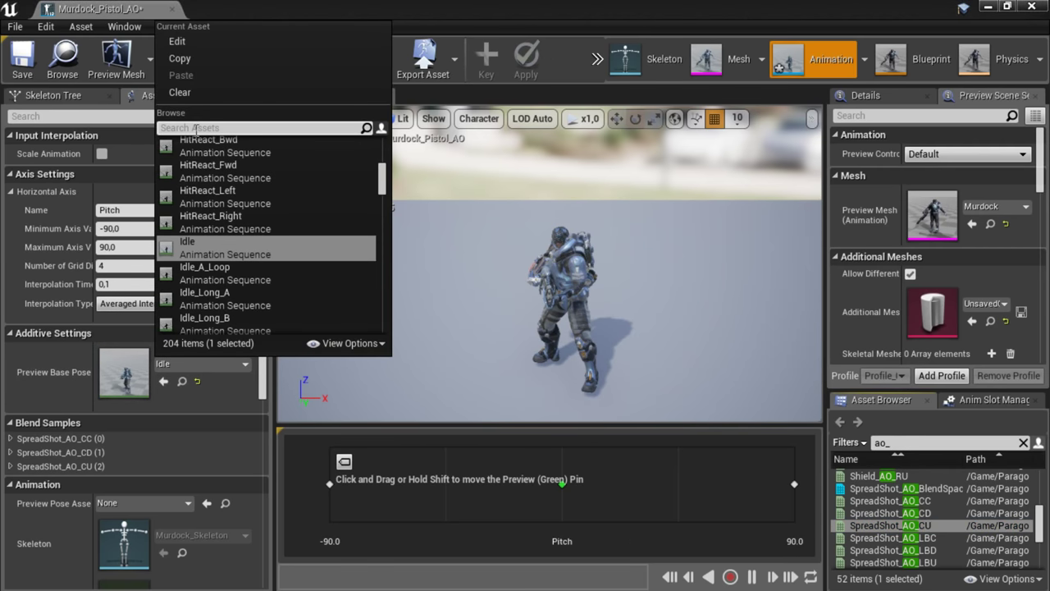
type("shotgun")
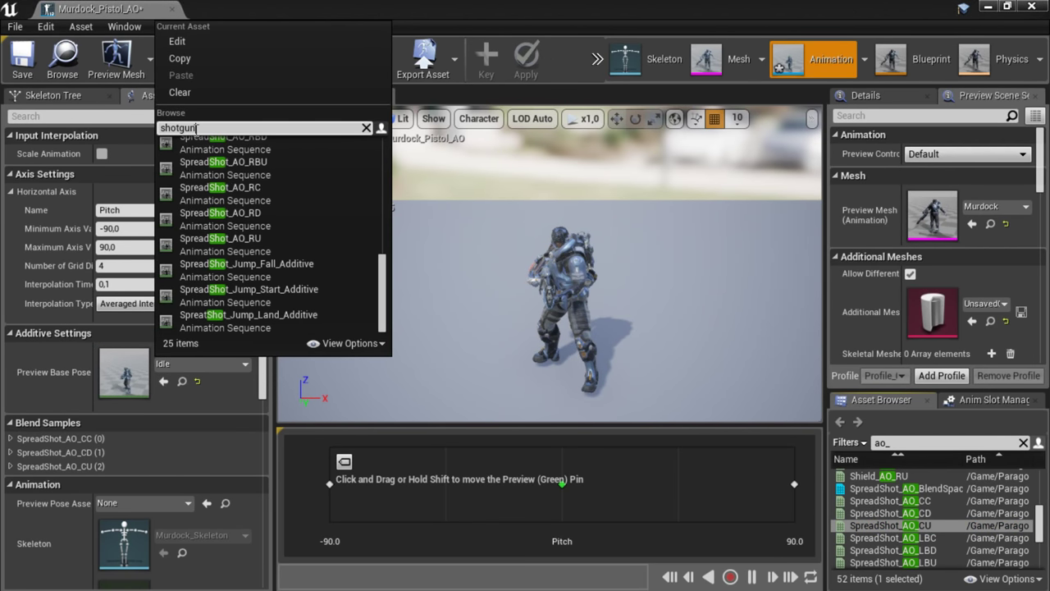
left_click(231, 197)
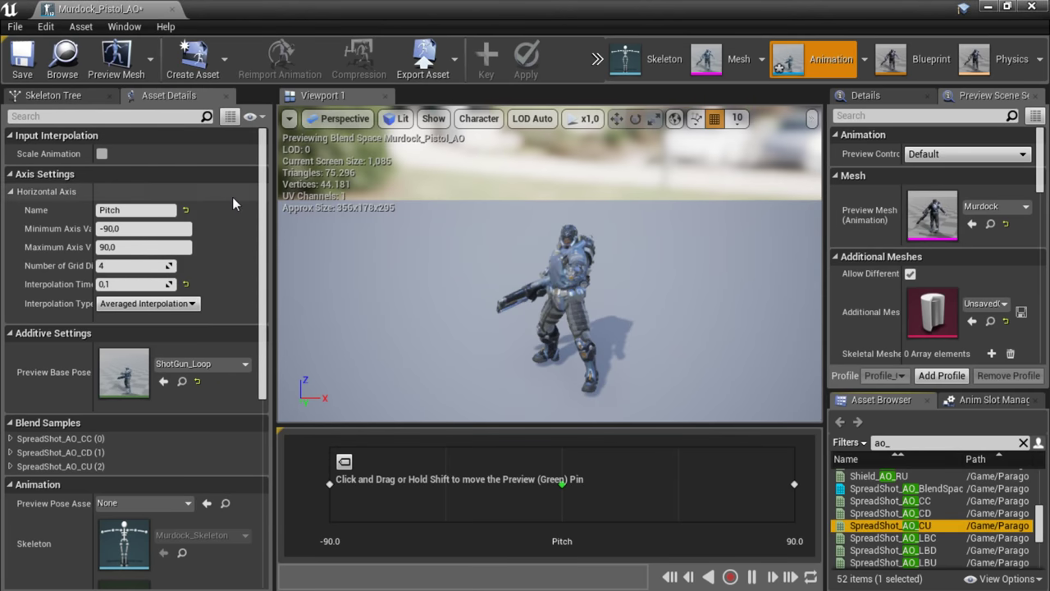
Preview the aim between about -46 and 29 pitch, then save and close Murdock_Pistol_AO.
left_click_drag(548, 469, 432, 472)
left_click_drag(525, 328, 467, 297)
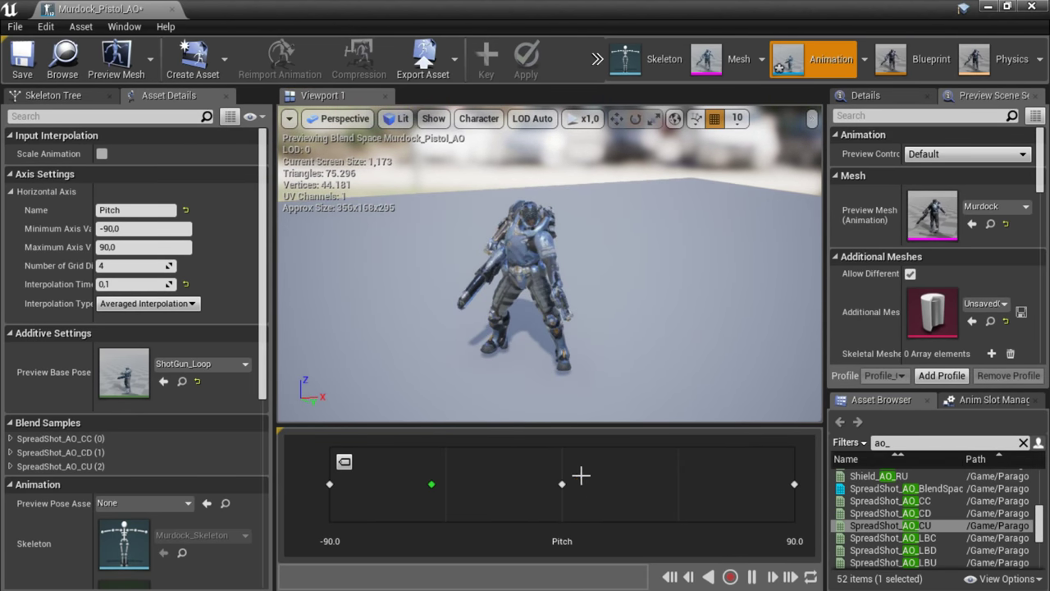
mouse_move(438, 485)
left_mouse_down()
mouse_move(637, 485)
mouse_move(449, 479)
left_mouse_up()
left_click(22, 57)
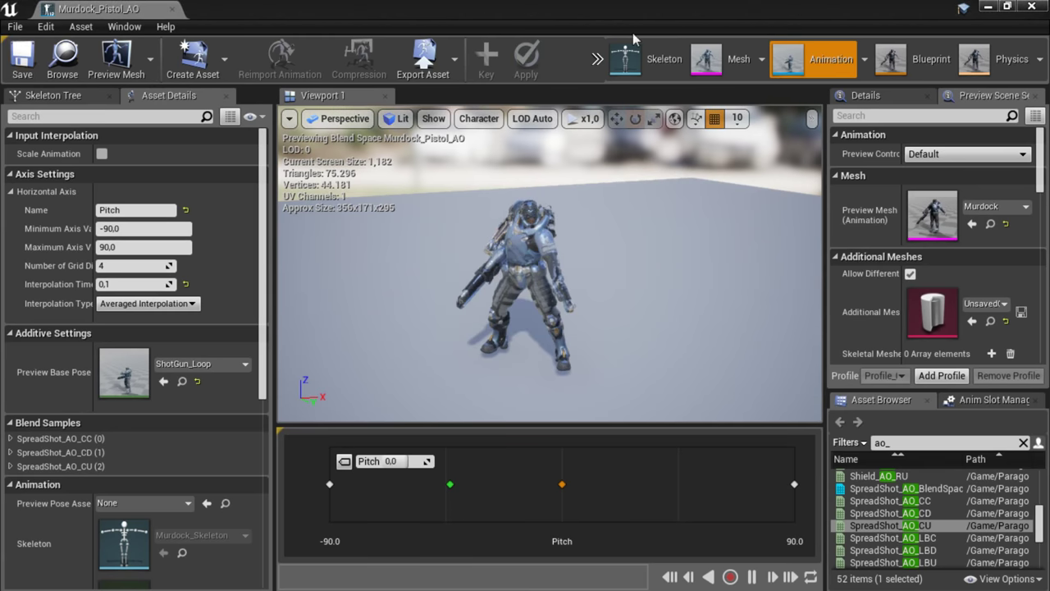
left_click(1028, 6)
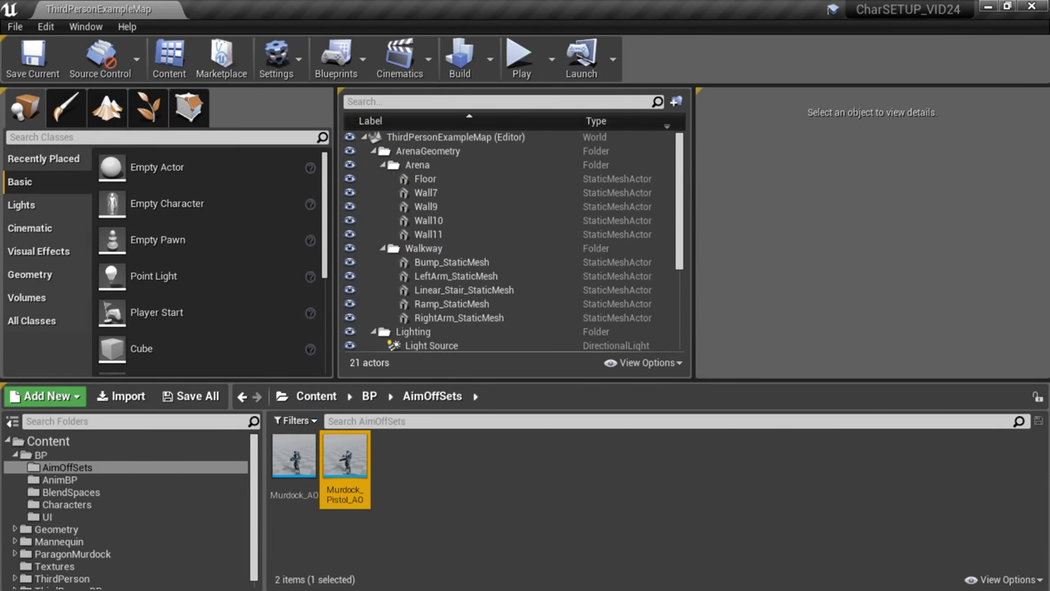
Open Murdock_AnimBP from the AnimBP folder and add a variable named WeaponAnimSet.
left_click(62, 483)
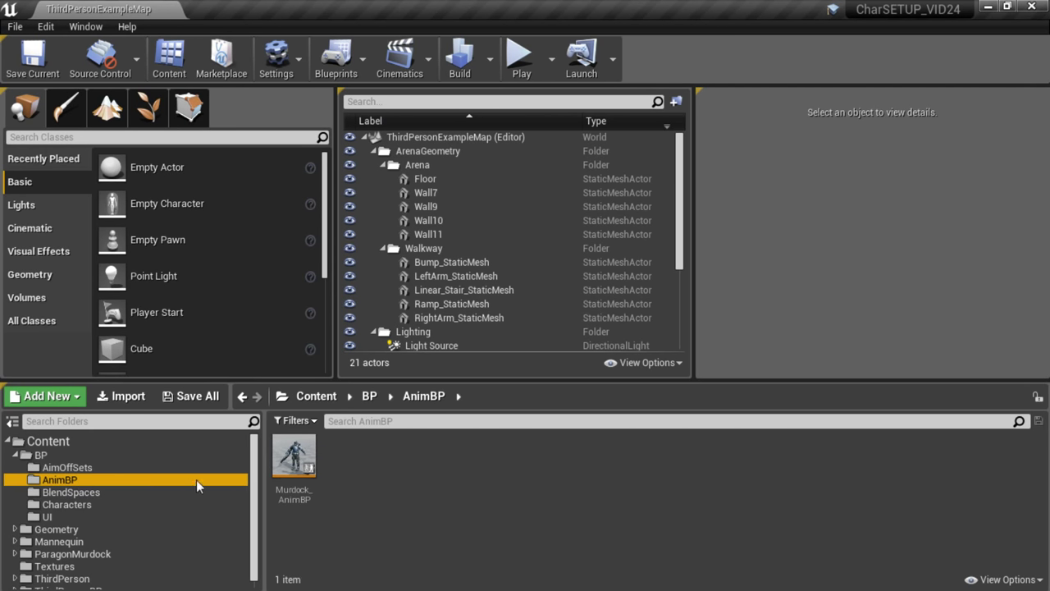
double_click(283, 451)
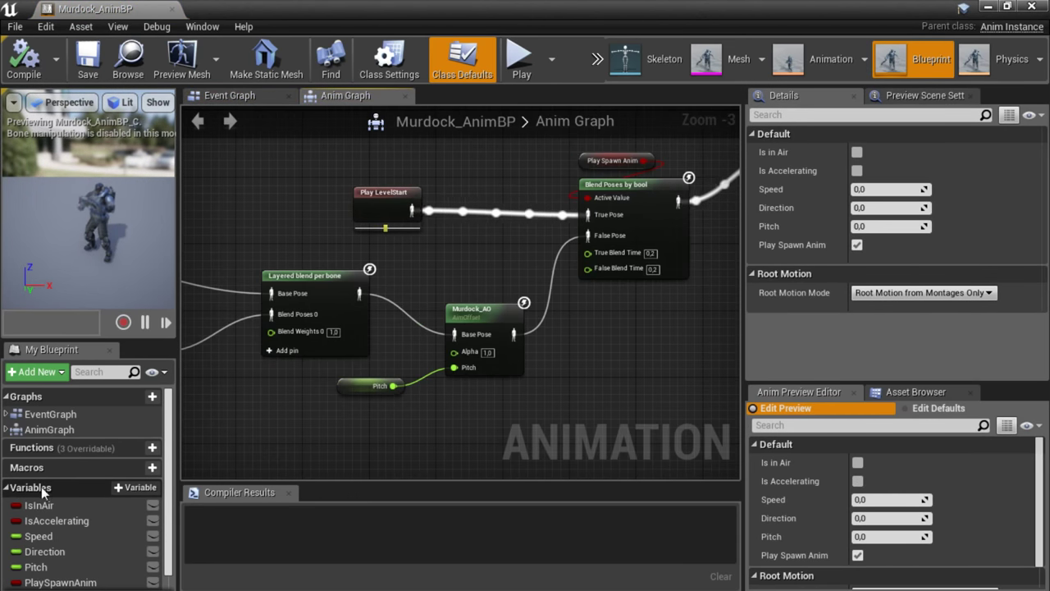
left_click(137, 486)
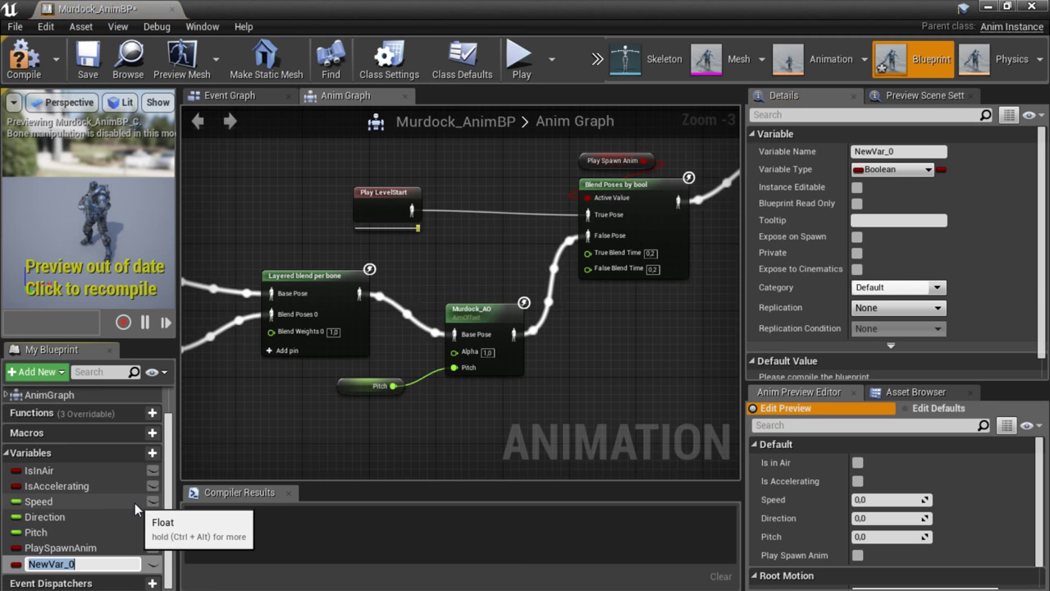
type("WeaponAnimSet")
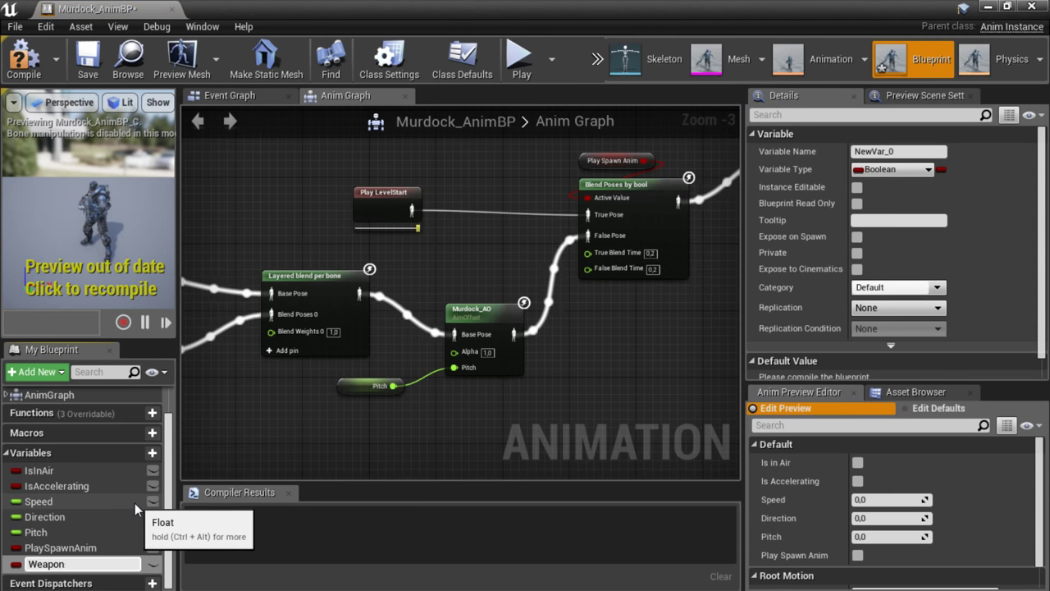
key("Return")
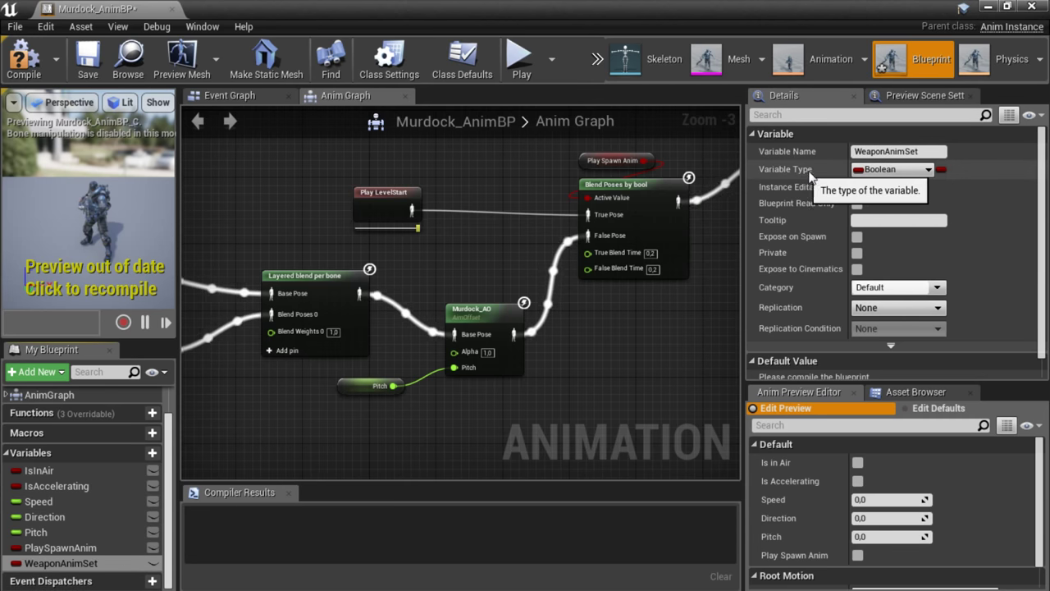
Set WeaponAnimSet's type to Weapon Anims Enum and compile the blueprint.
left_click(868, 170)
type("weapon")
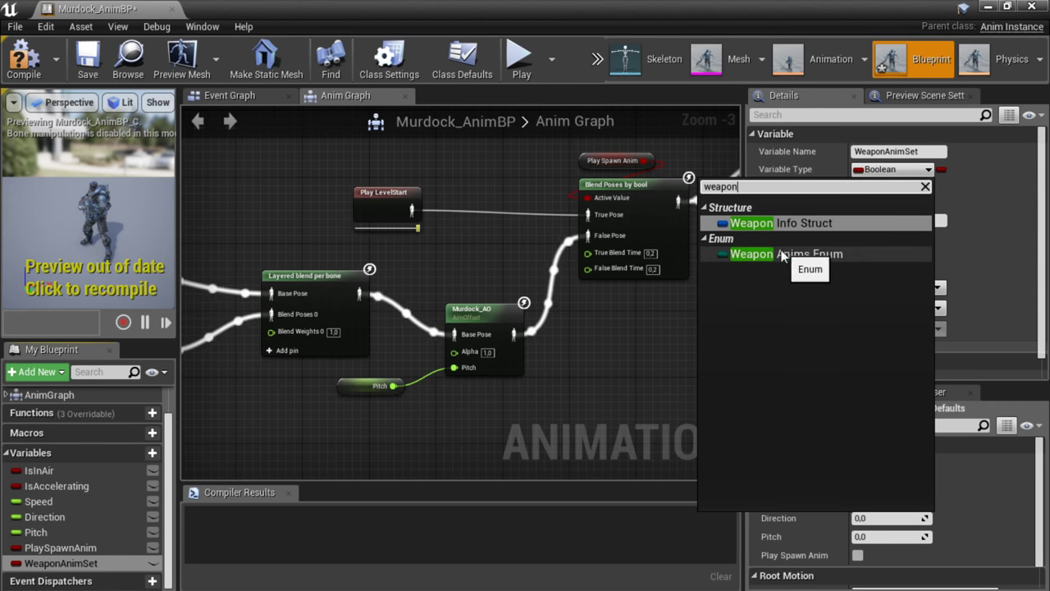
left_click(822, 255)
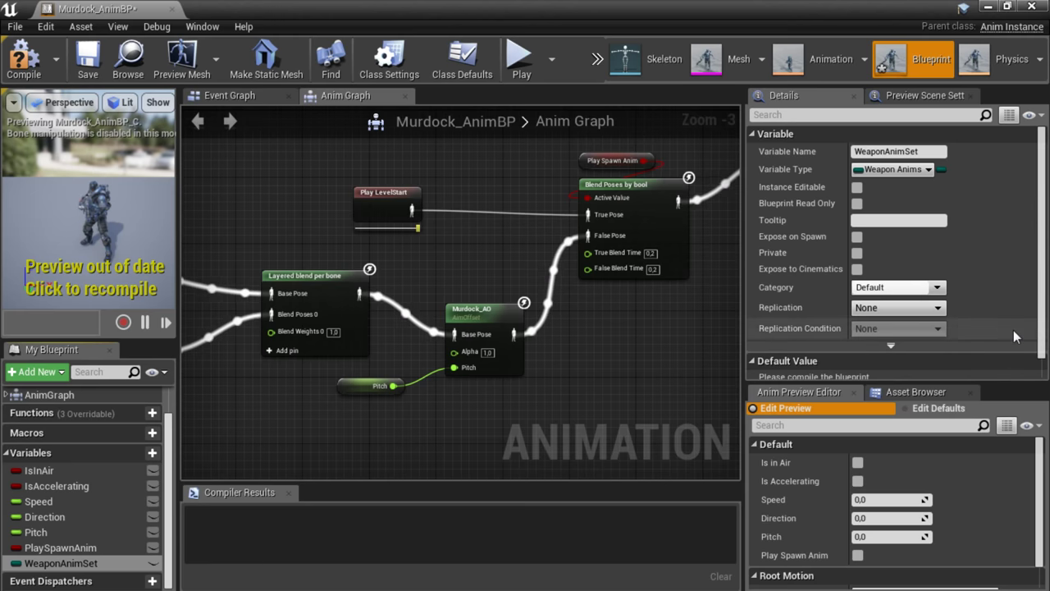
scroll(1013, 330, "down", 1)
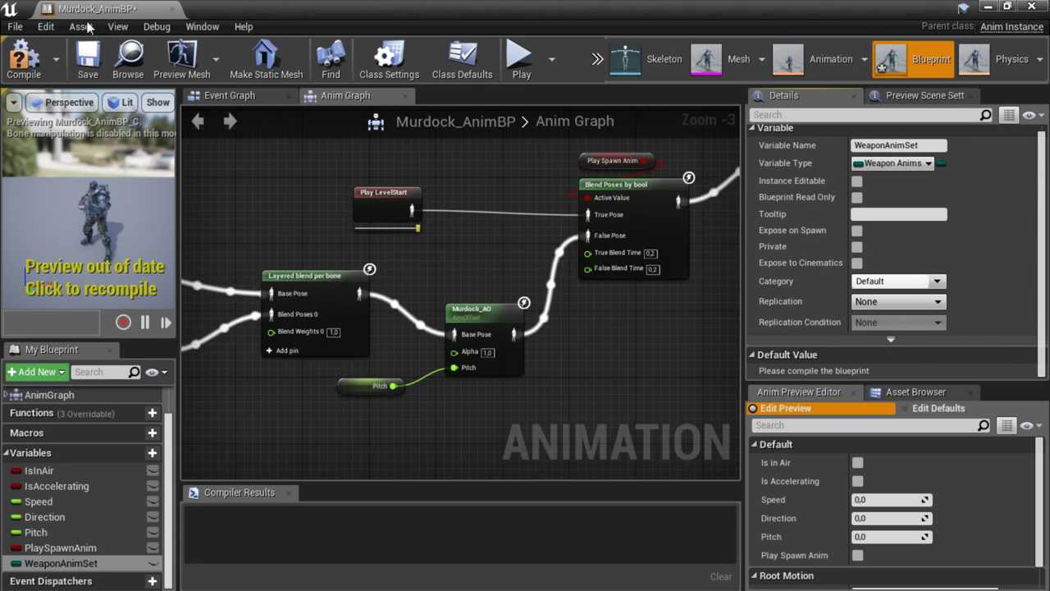
left_click(24, 61)
left_click(896, 372)
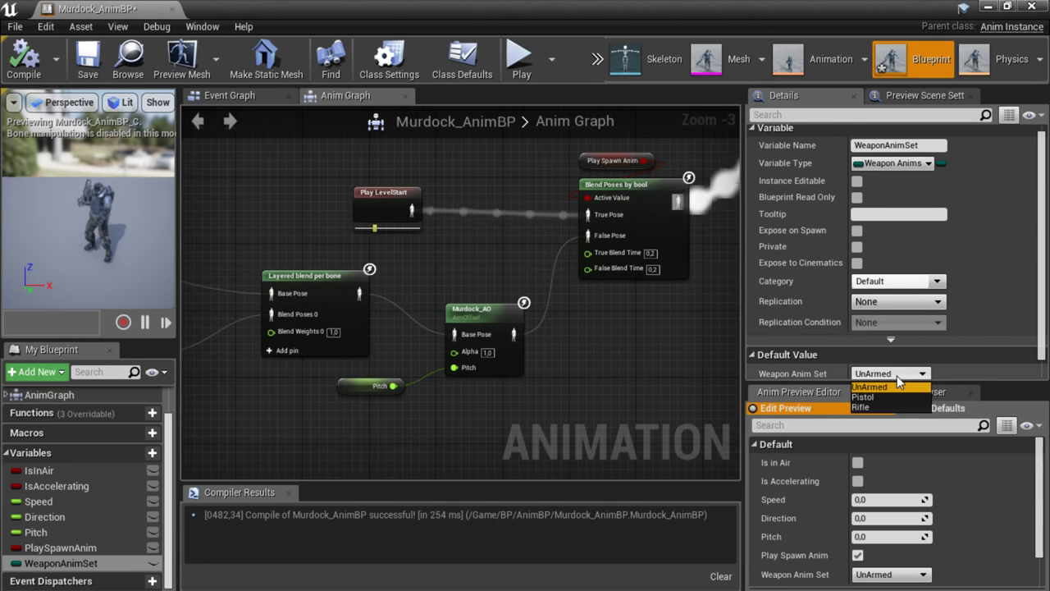